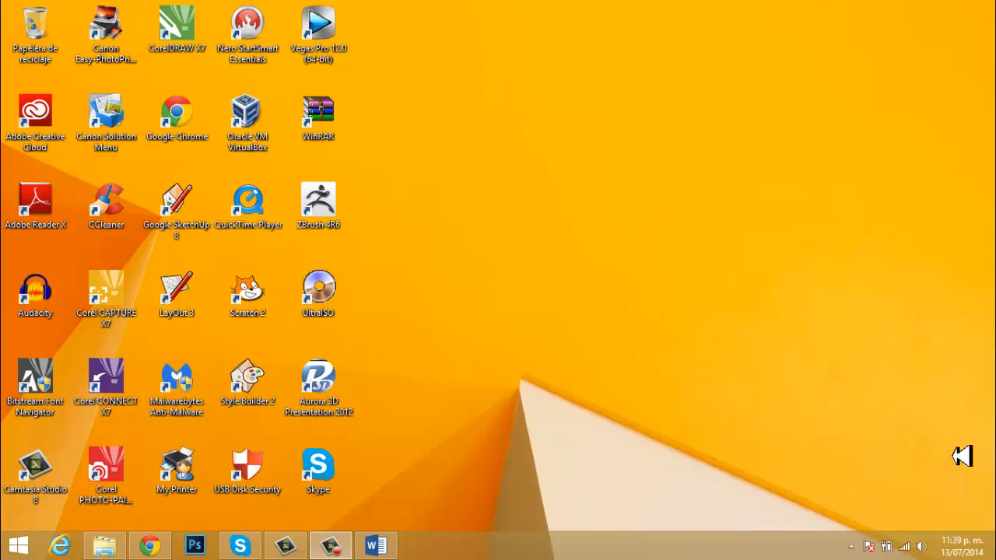
# Step: Switch to the blank Word document and open the chart insertion dialog
pyautogui.click(374, 547)
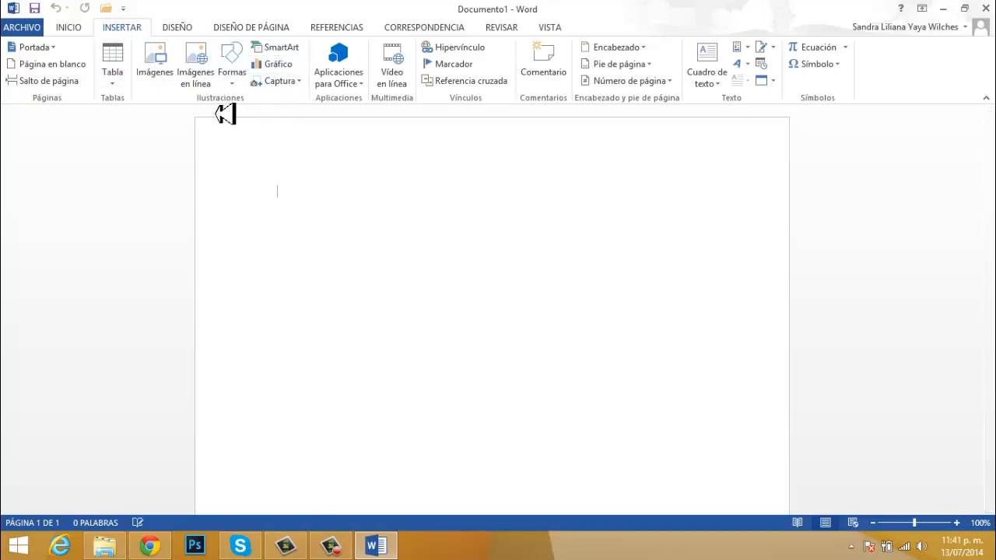
pyautogui.click(282, 70)
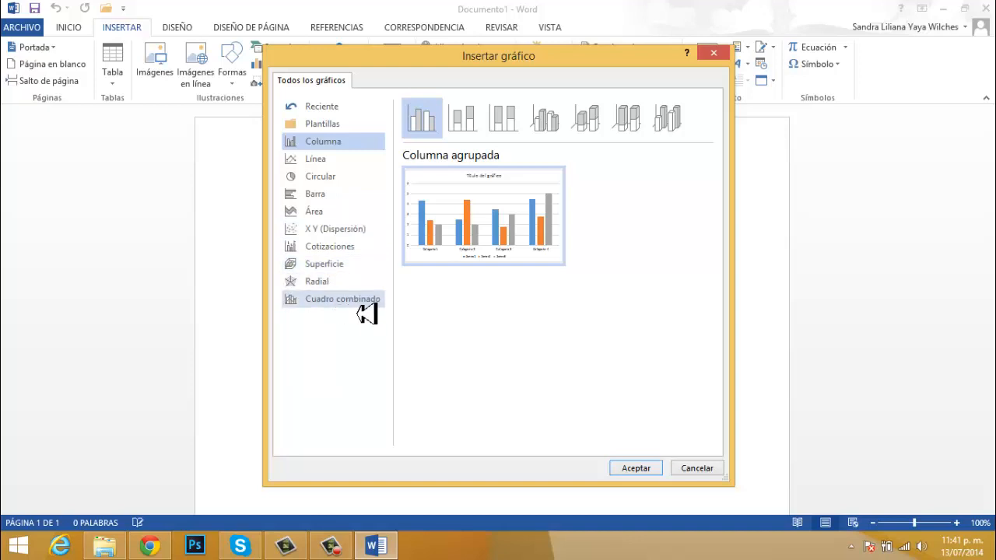
# Step: Preview the line, pie, bar, area, XY scatter and stock chart types available for insertion
pyautogui.click(316, 159)
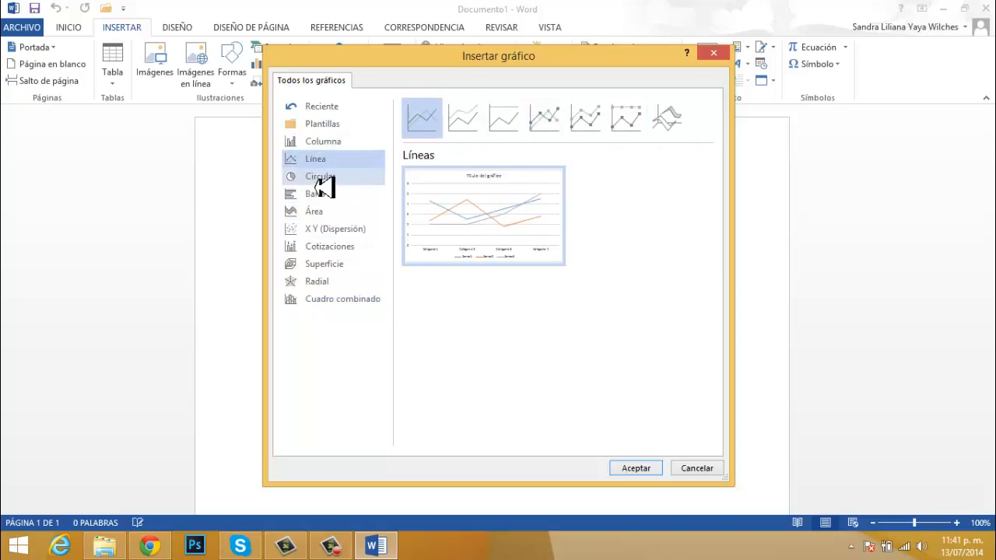
pyautogui.click(320, 185)
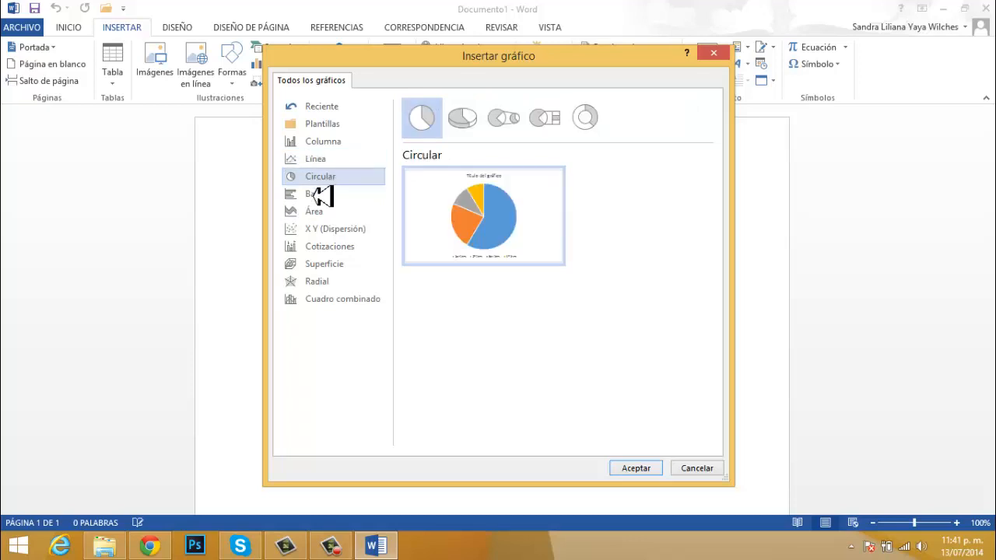
pyautogui.click(320, 197)
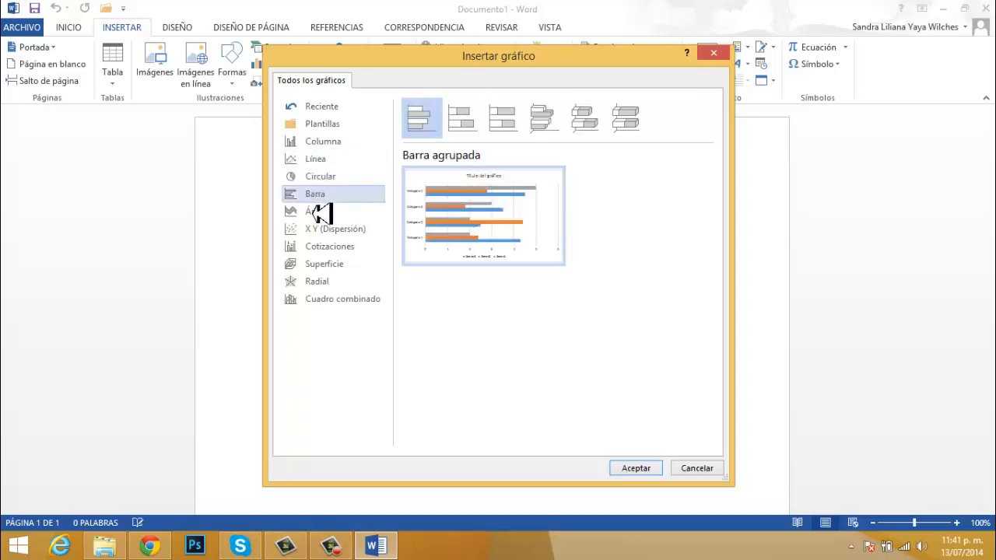
pyautogui.click(318, 217)
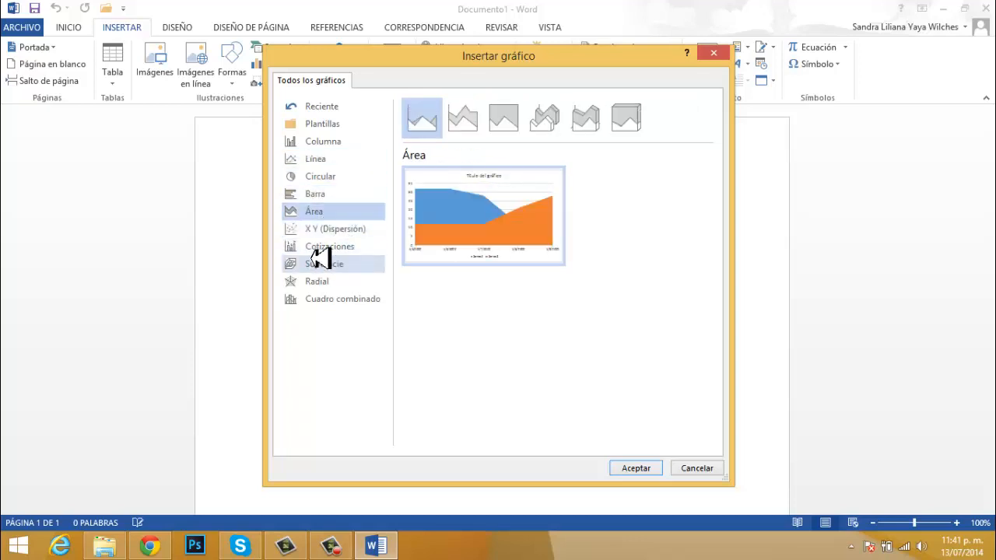
pyautogui.click(350, 232)
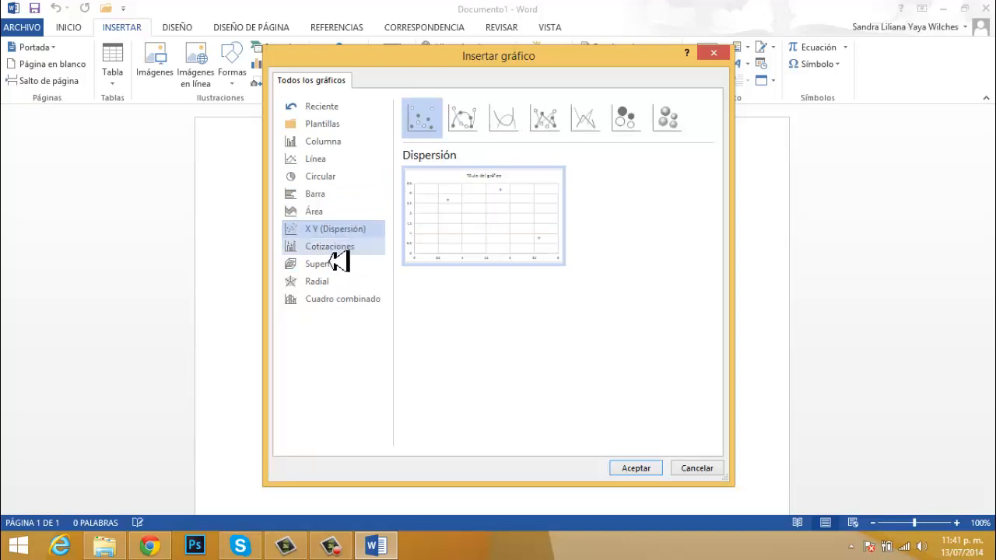
pyautogui.click(335, 249)
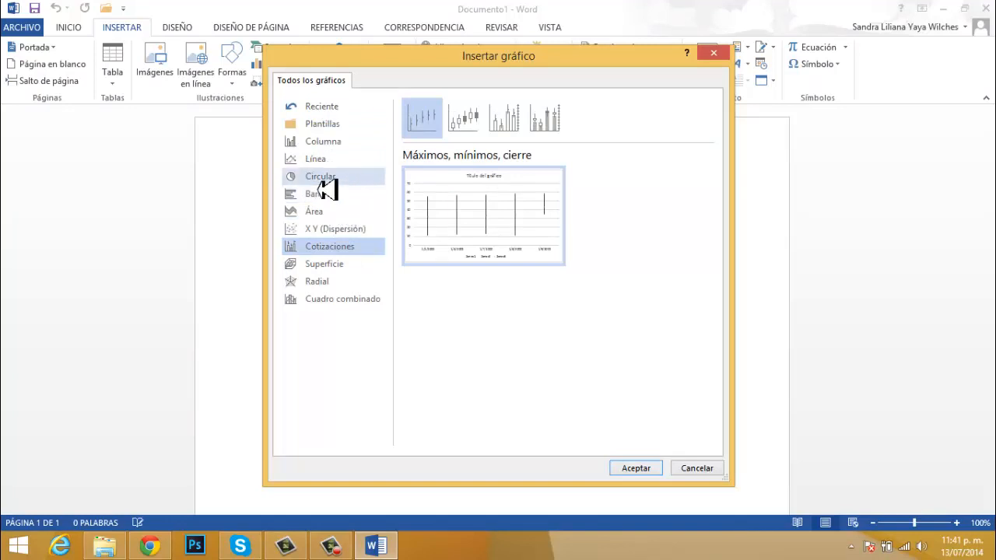
# Step: Insert a 3D clustered column chart (Columna agrupada 3D) into the document
pyautogui.click(324, 148)
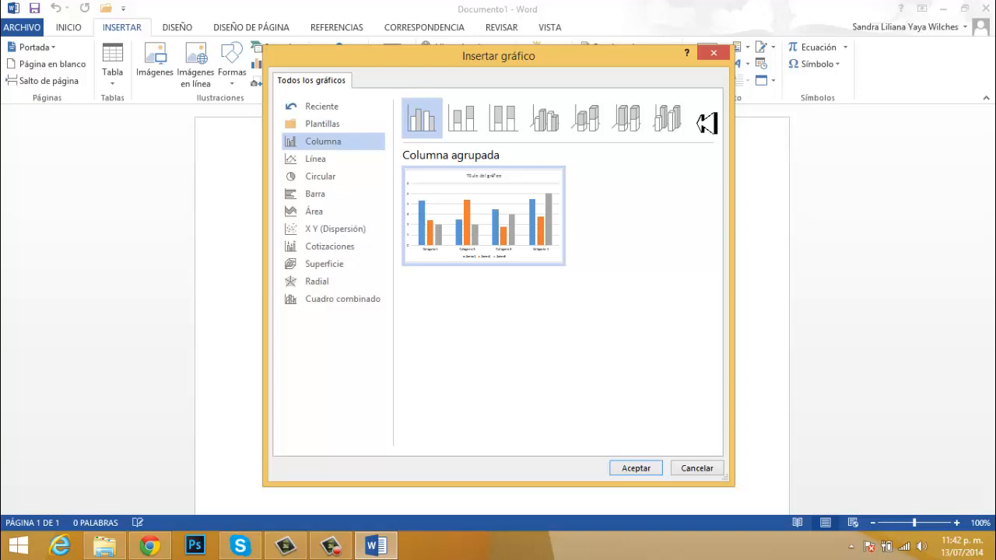
pyautogui.click(558, 131)
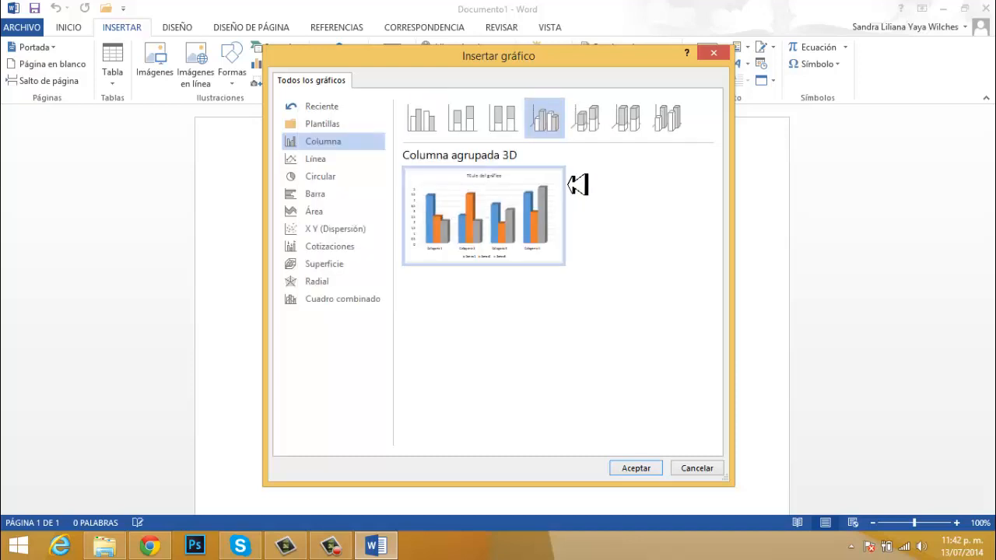
pyautogui.moveTo(471, 239)
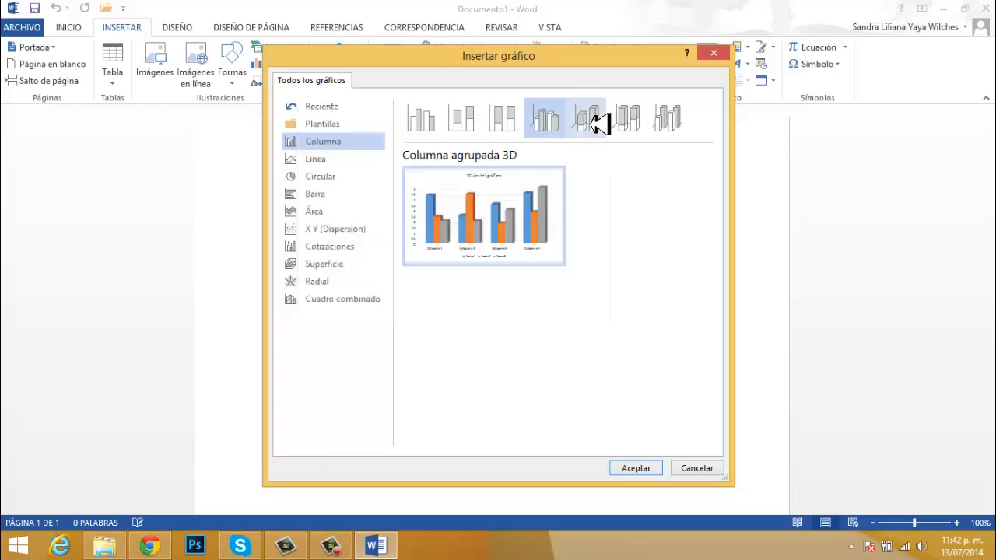
pyautogui.moveTo(515, 203)
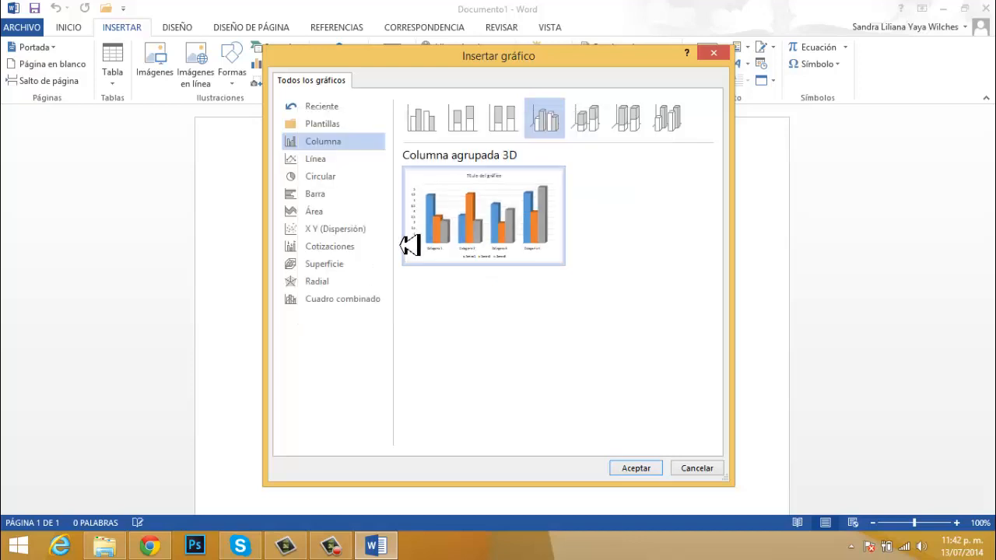
pyautogui.moveTo(484, 202)
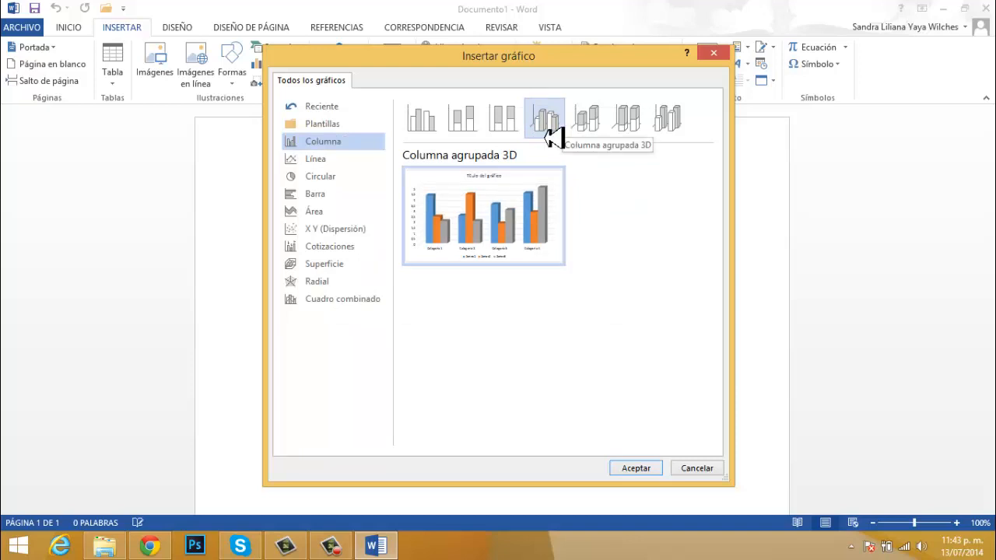
pyautogui.click(644, 469)
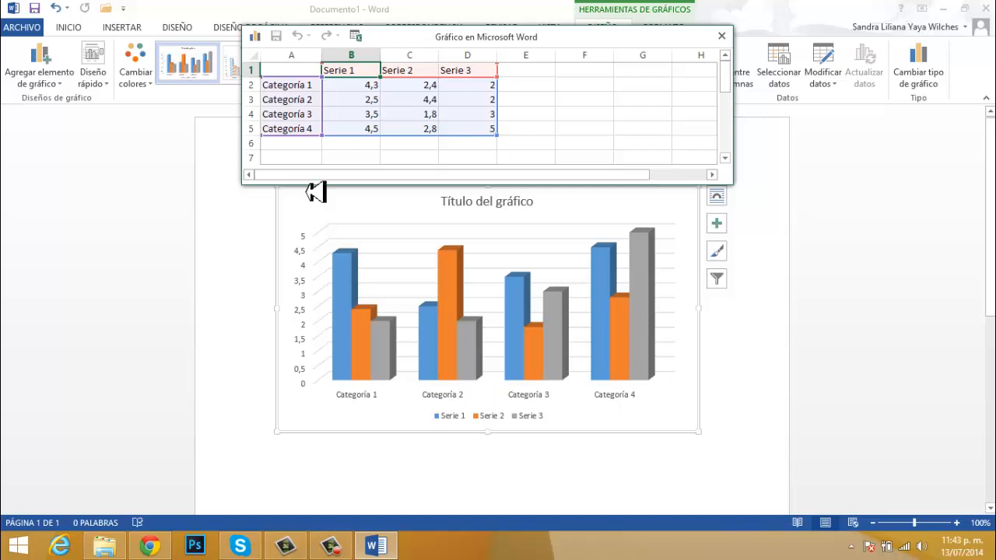
# Step: Rename the first category in the chart's data sheet as "producto 1"
pyautogui.click(302, 91)
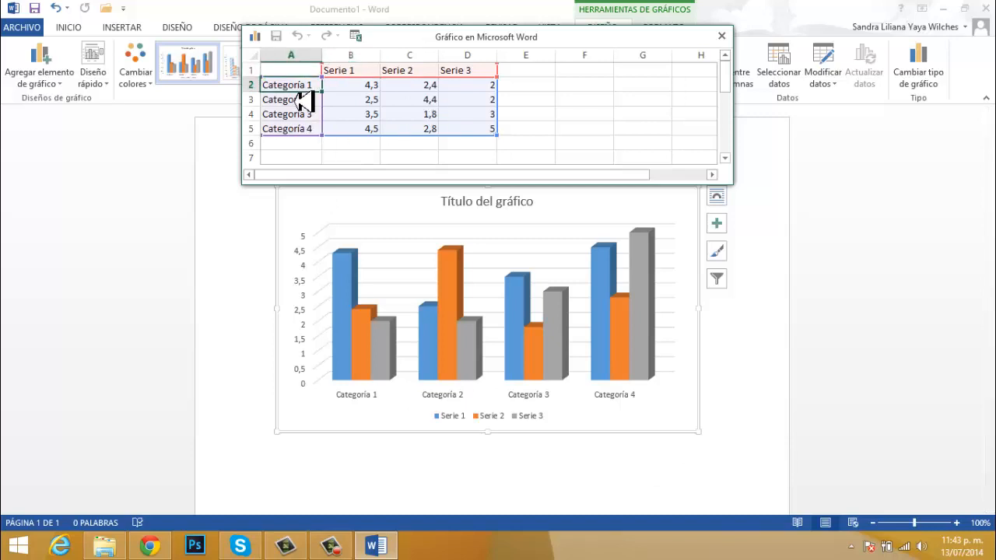
pyautogui.write('pr')
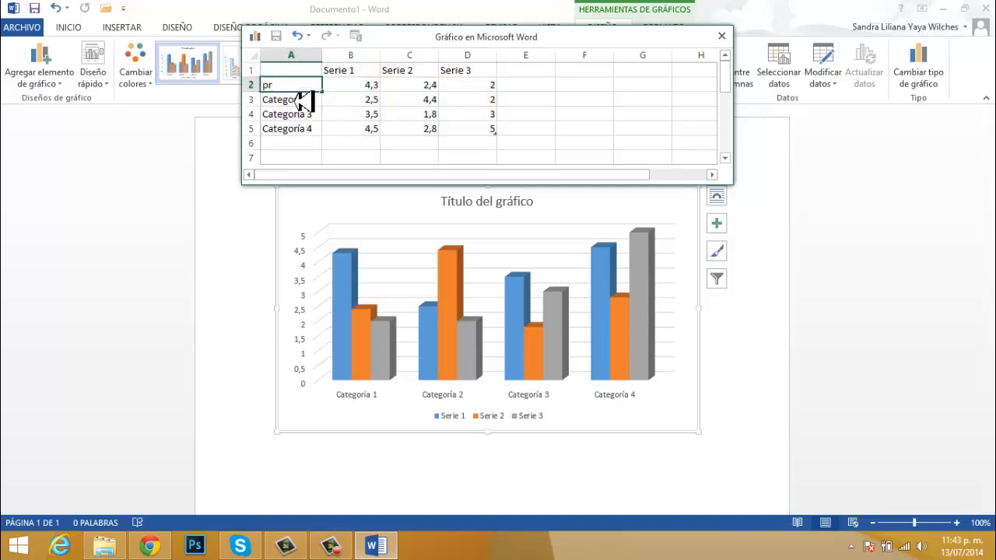
pyautogui.write('oducto 1')
pyautogui.press('Return')
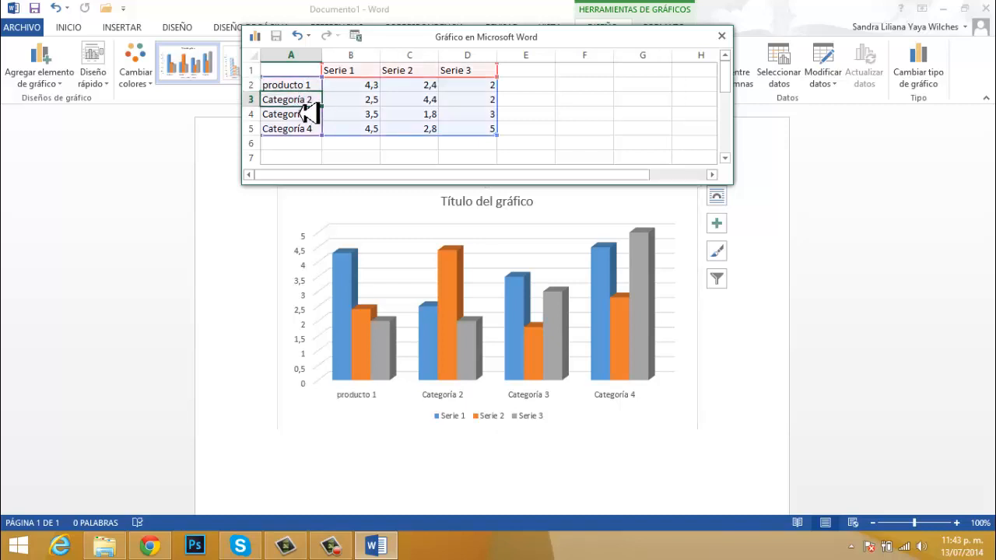
pyautogui.press('Down')
pyautogui.press('Down')
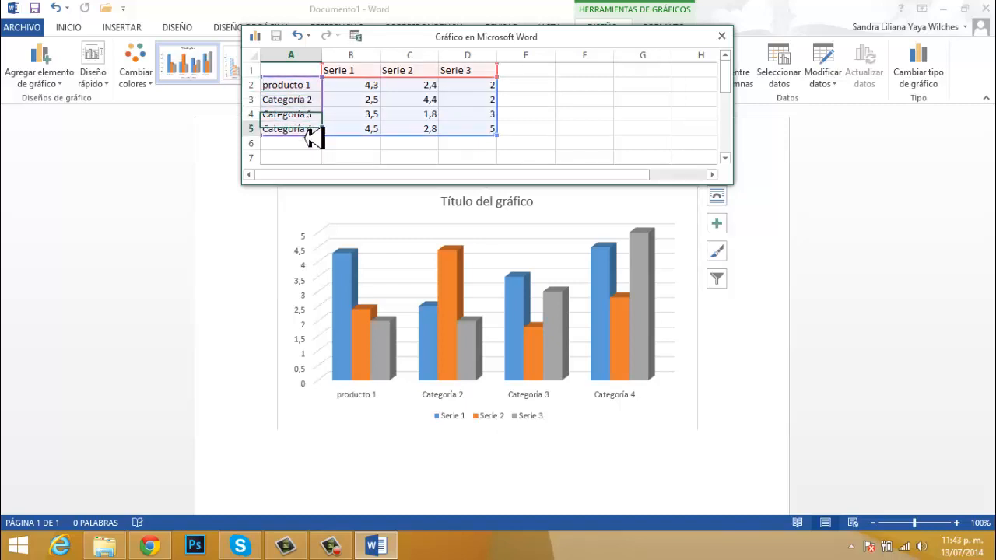
# Step: Rename the first two categories in the chart's data sheet as "calzado formal" and "zapatillas"
pyautogui.press('Up')
pyautogui.press('Up')
pyautogui.press('Up')
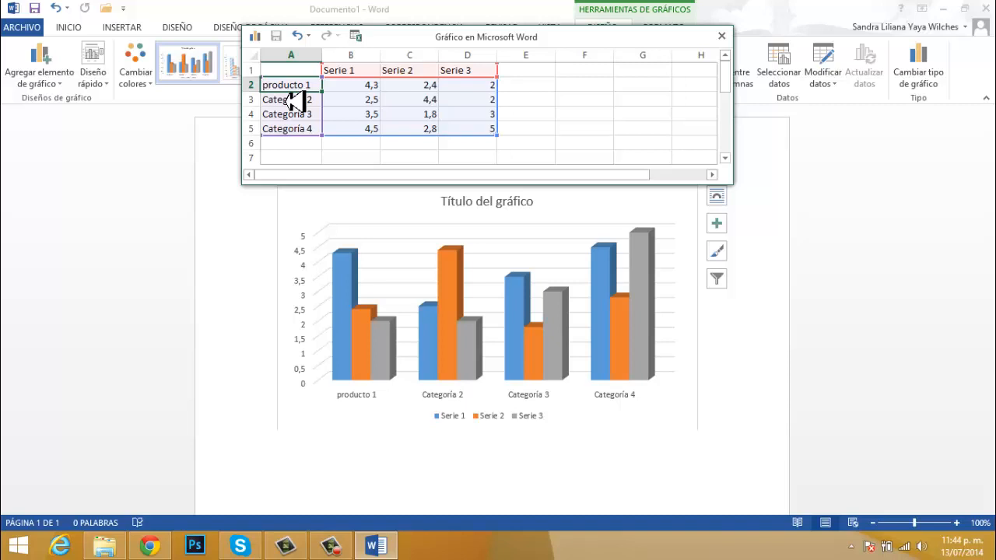
pyautogui.write('calzad')
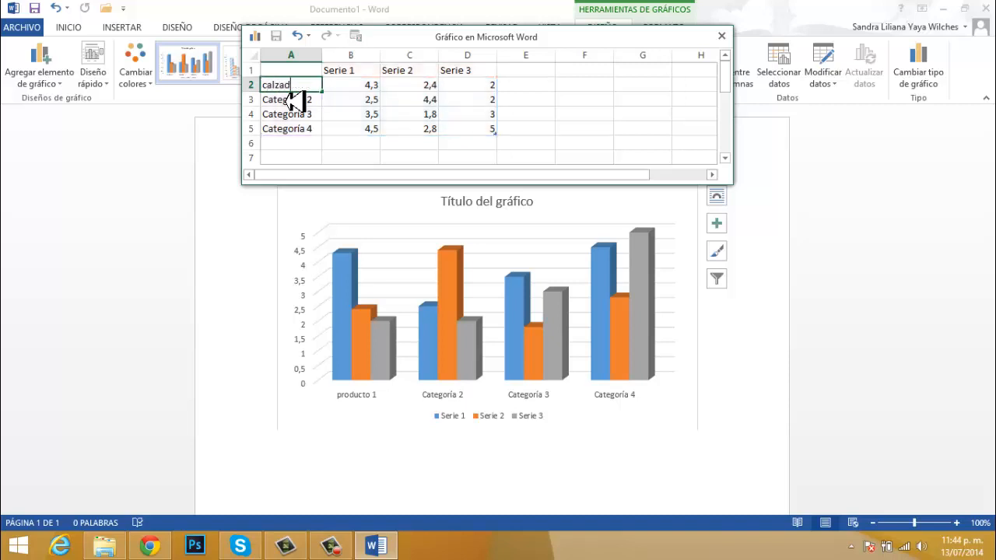
pyautogui.write('o formal')
pyautogui.press('Return')
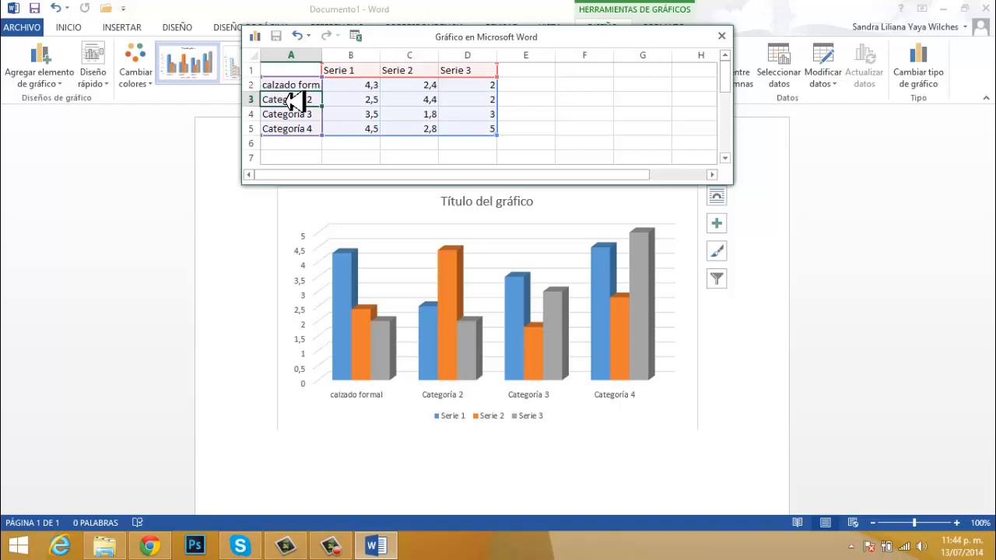
pyautogui.write('zapat')
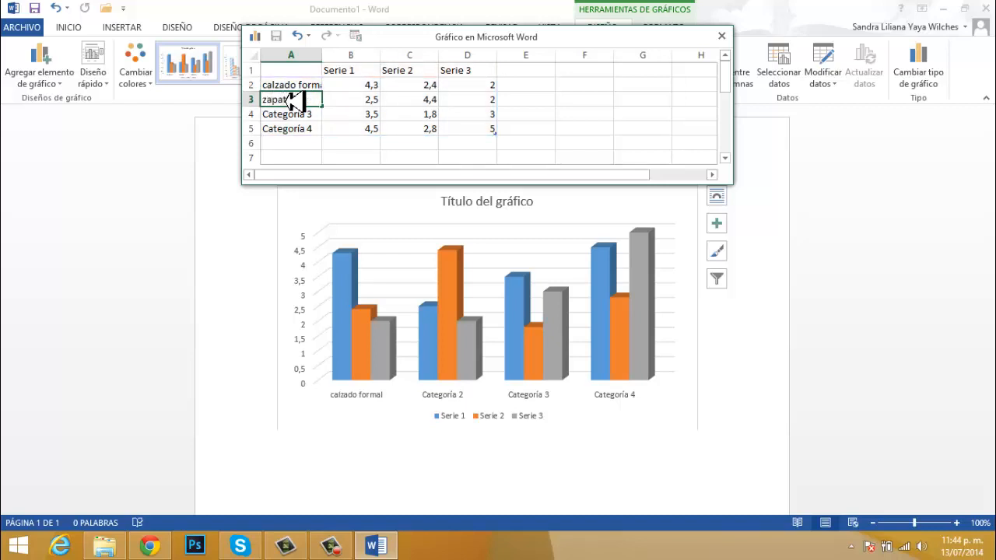
pyautogui.write('illas')
pyautogui.press('Return')
# Step: Rename the third and fourth categories as "botas" and "calzado masculino", and fit column A's width to the labels
pyautogui.write('botas')
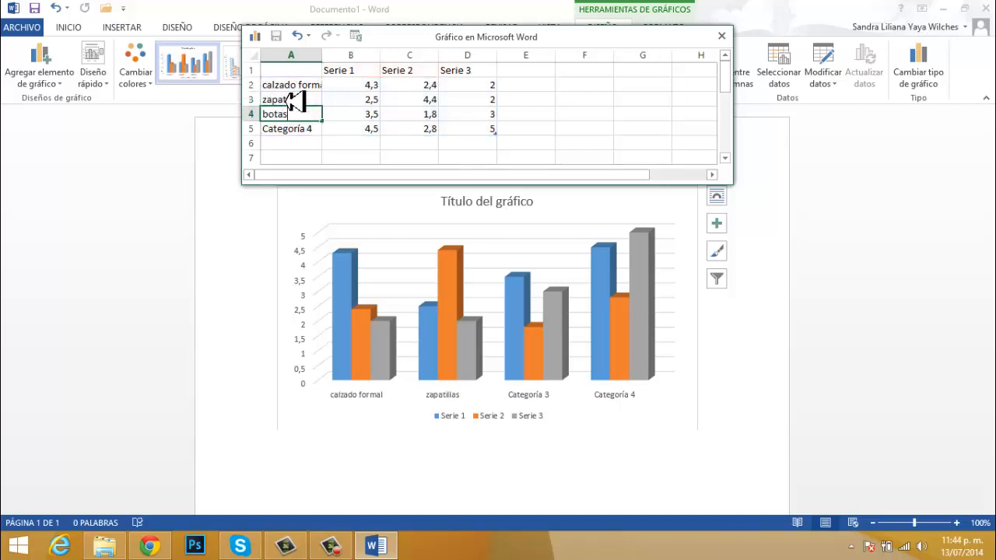
pyautogui.press('Return')
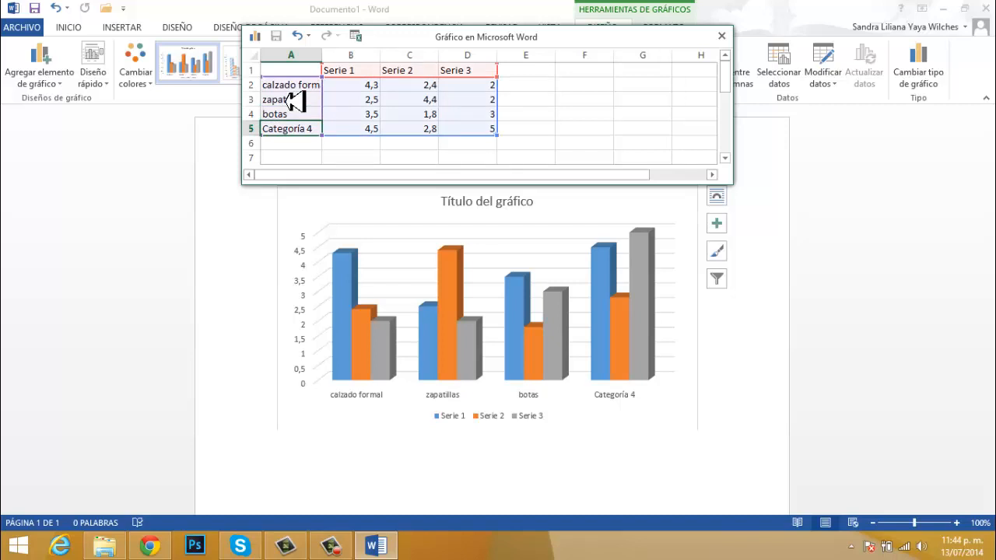
pyautogui.write('calzado ')
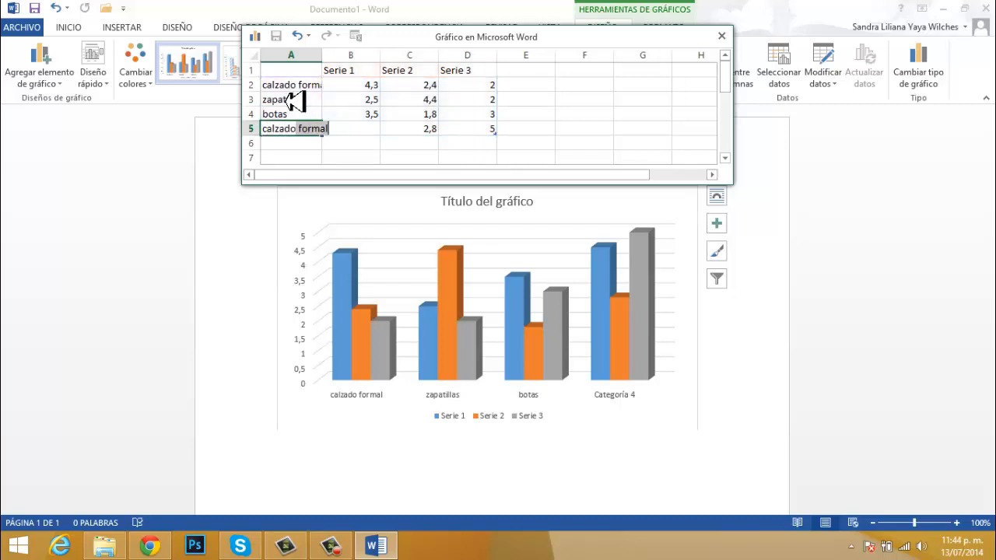
pyautogui.write('masculino')
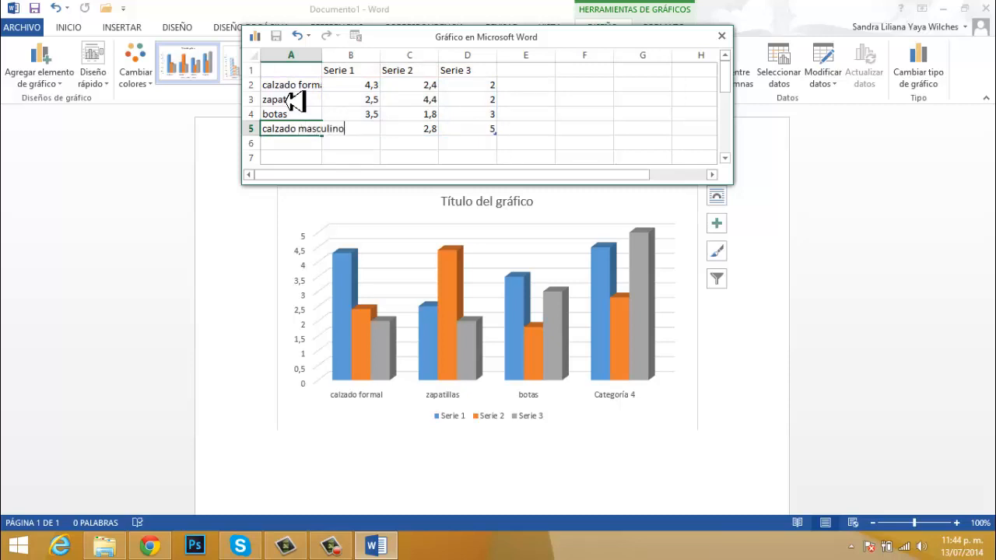
pyautogui.press('Return')
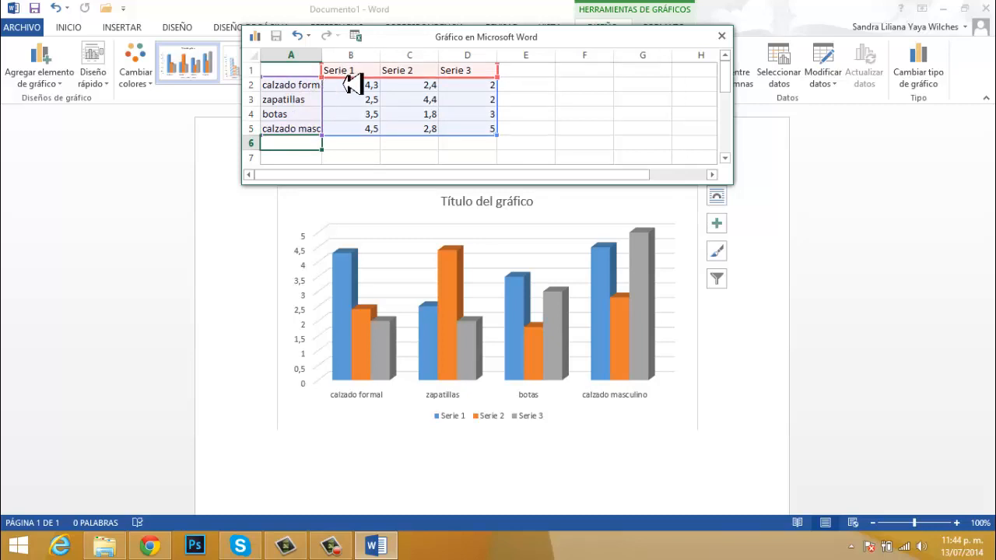
pyautogui.click(319, 87)
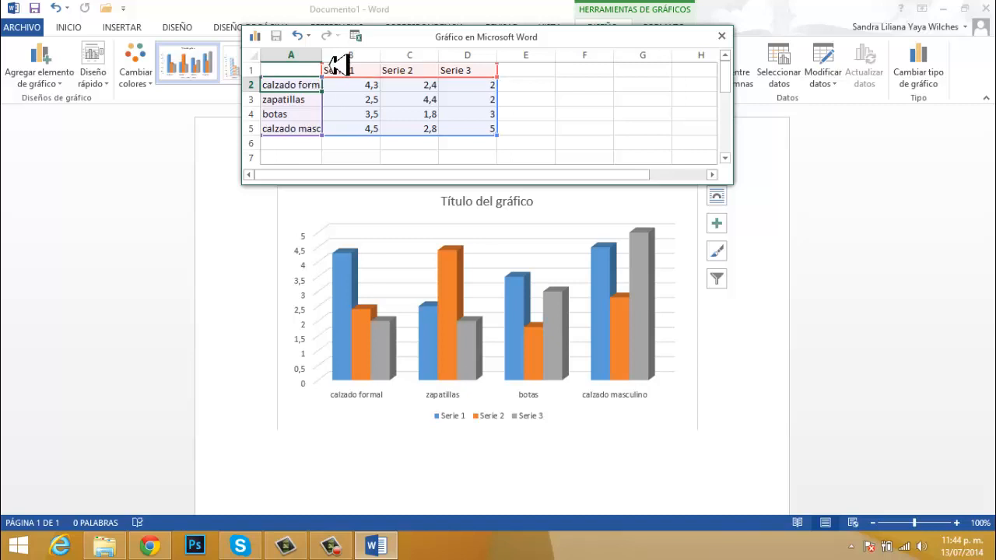
pyautogui.doubleClick(325, 67)
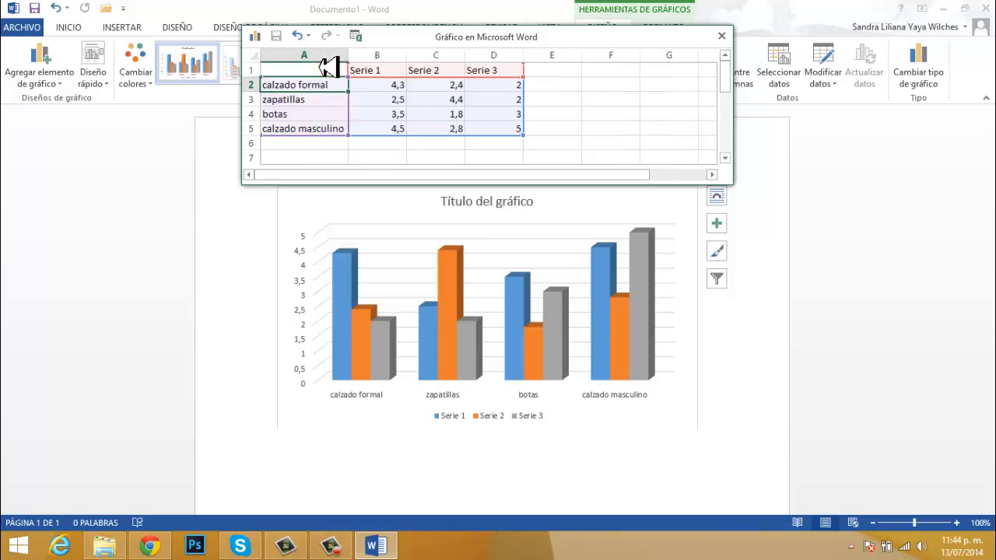
# Step: Rename the three data series in the header row as "enero", "febrero" and "marzo"
pyautogui.click(378, 73)
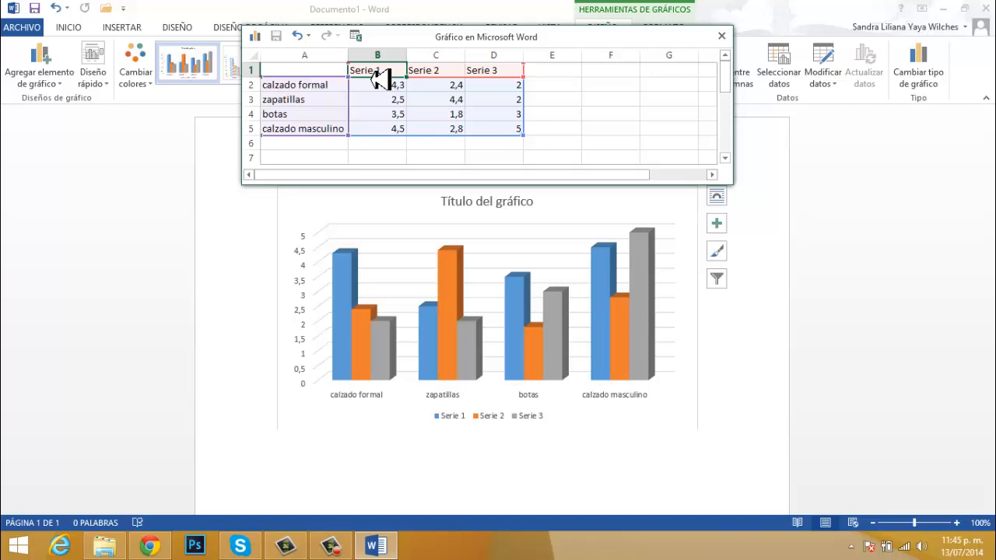
pyautogui.write('enero')
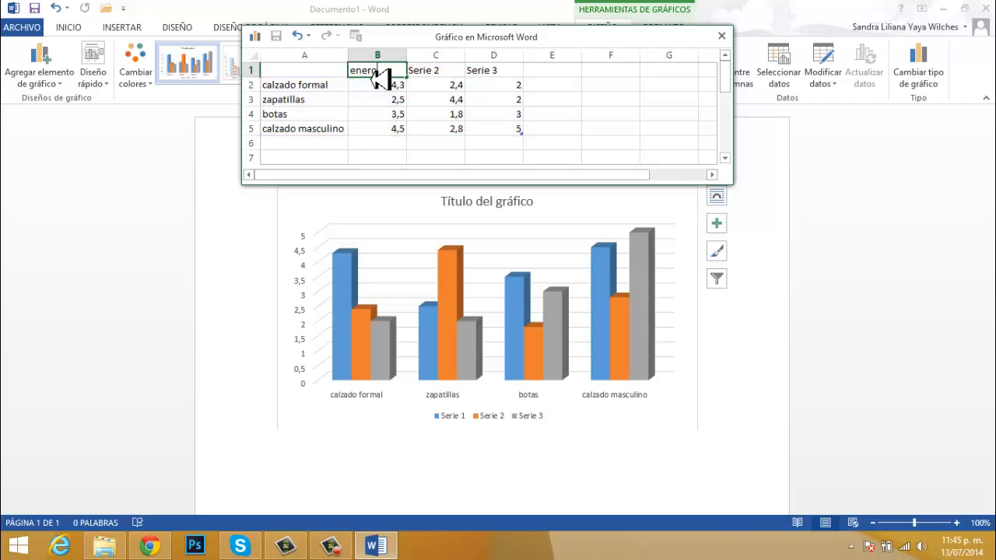
pyautogui.press('Tab')
pyautogui.write('febrero')
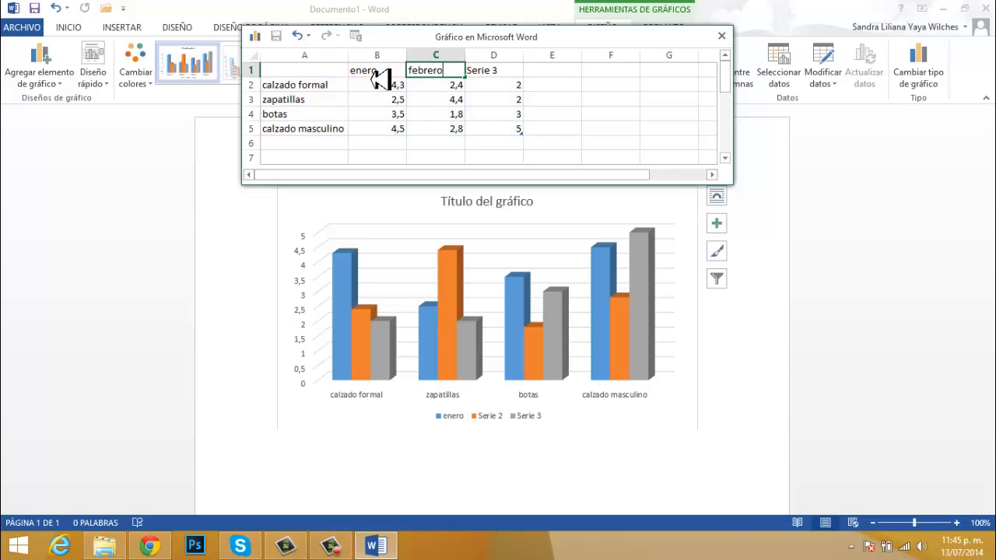
pyautogui.press('Tab')
pyautogui.write('marzo')
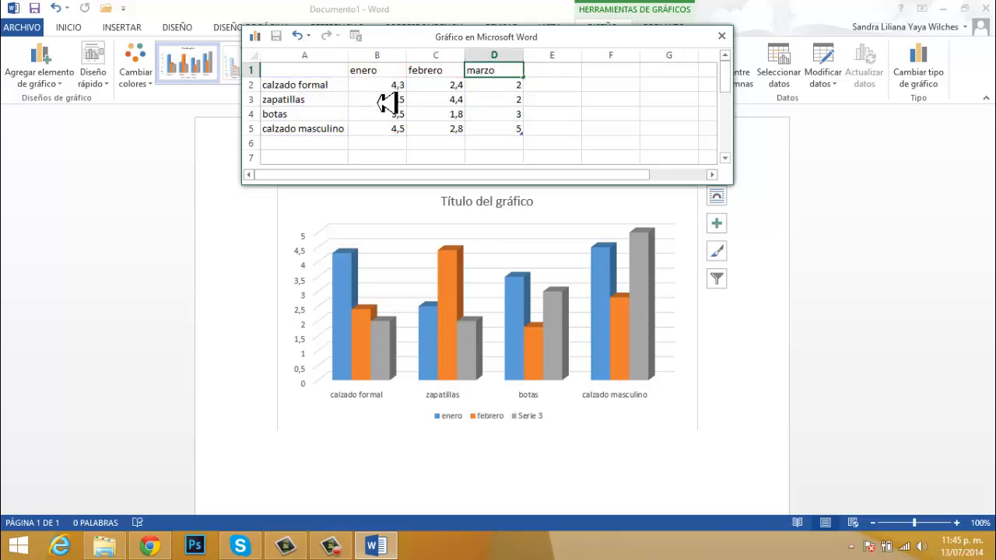
# Step: Fill the "enero" column of the chart's data sheet with 100, 200, 300 and 400 for the four categories
pyautogui.moveTo(383, 86); pyautogui.dragTo(386, 104)
pyautogui.click(379, 84)
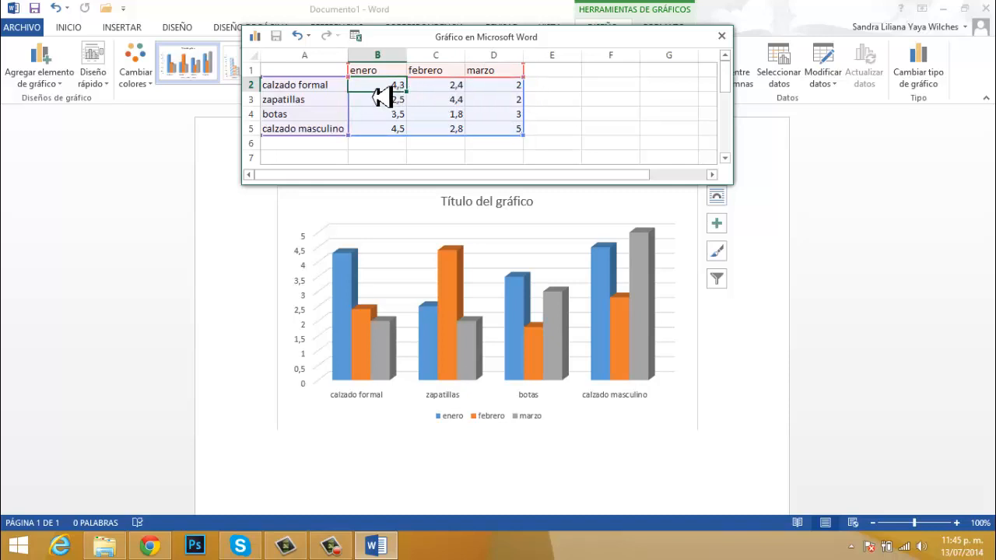
pyautogui.write('100')
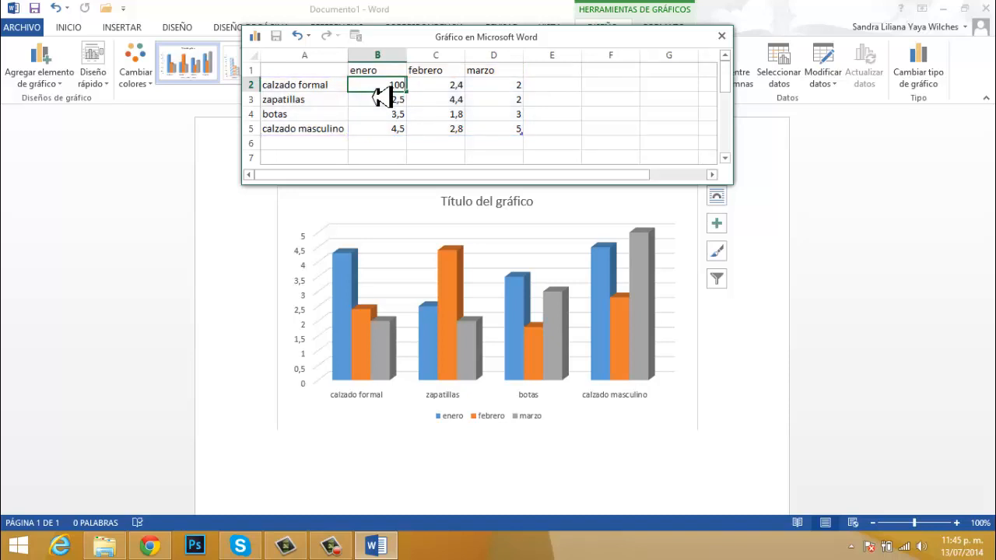
pyautogui.press('Return')
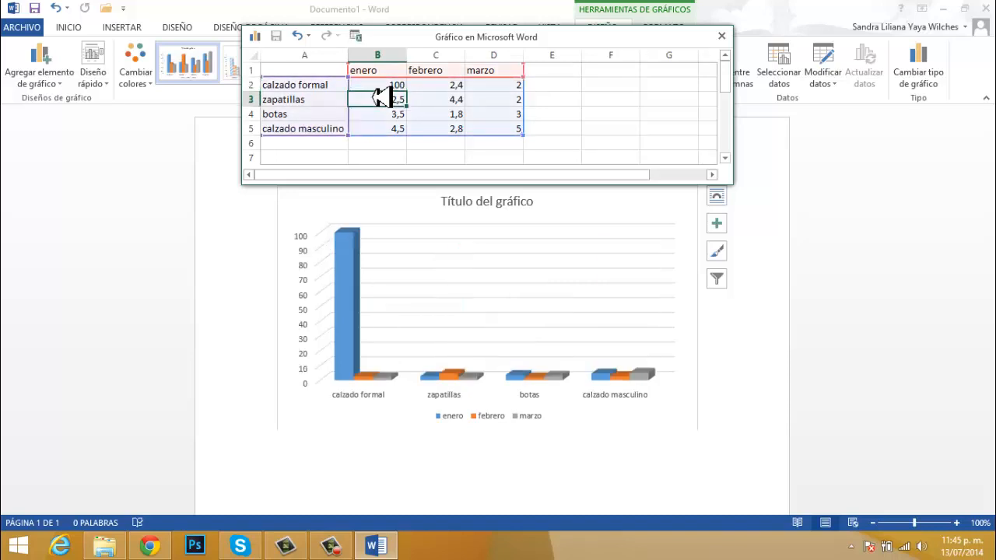
pyautogui.write('200')
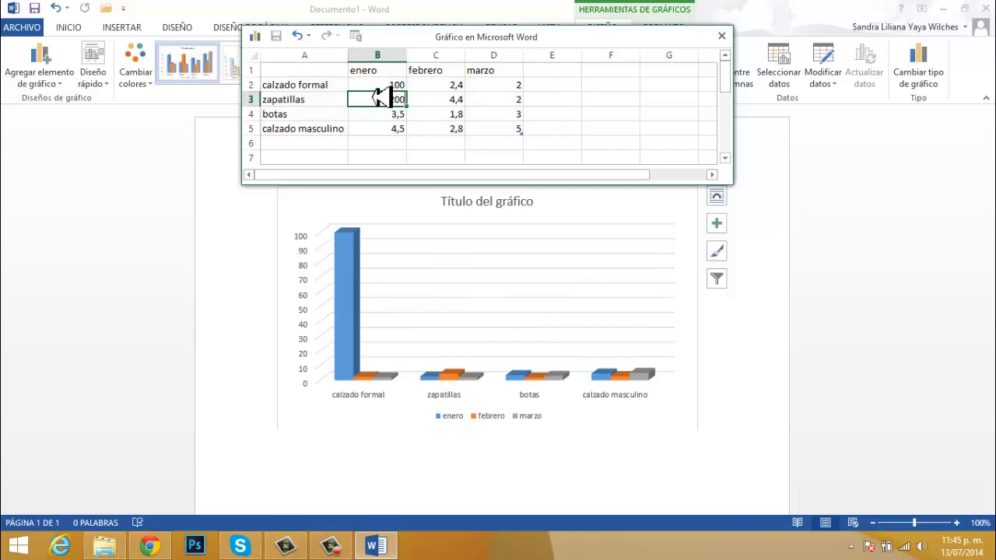
pyautogui.press('Return')
pyautogui.write('300')
pyautogui.press('Return')
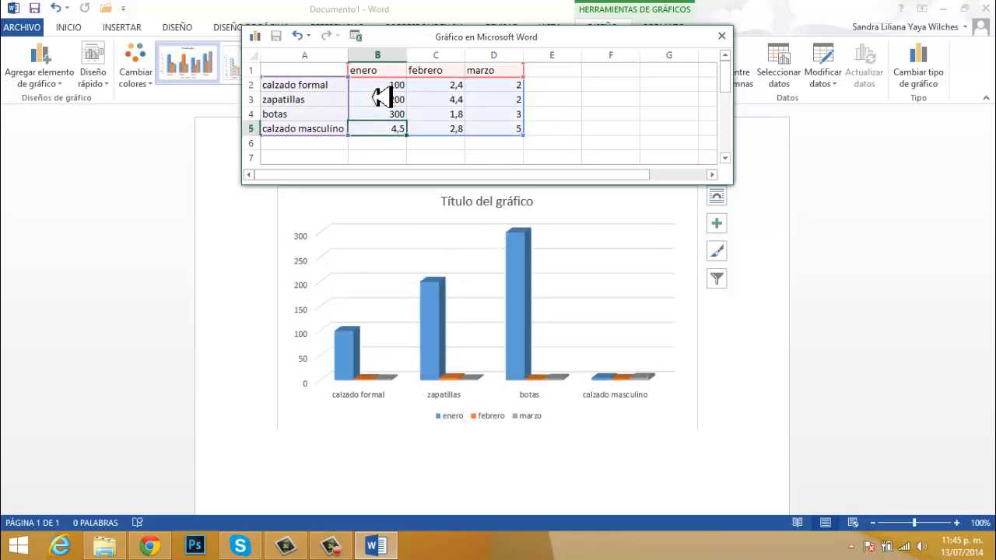
pyautogui.write('400')
pyautogui.press('Up')
# Step: Fill the "febrero" column with 150, 60, 80 and 90 for the four categories
pyautogui.press('Up')
pyautogui.press('Up')
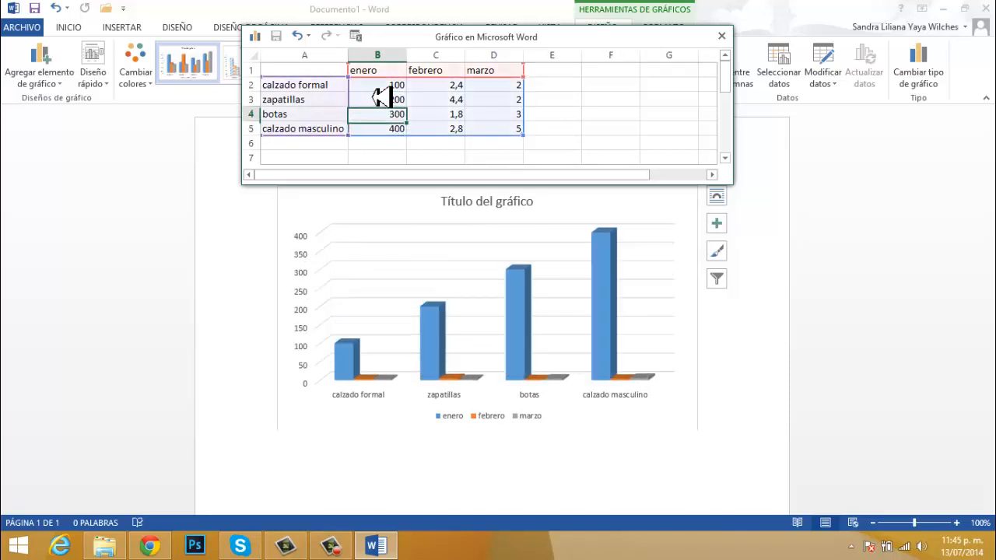
pyautogui.press('Right')
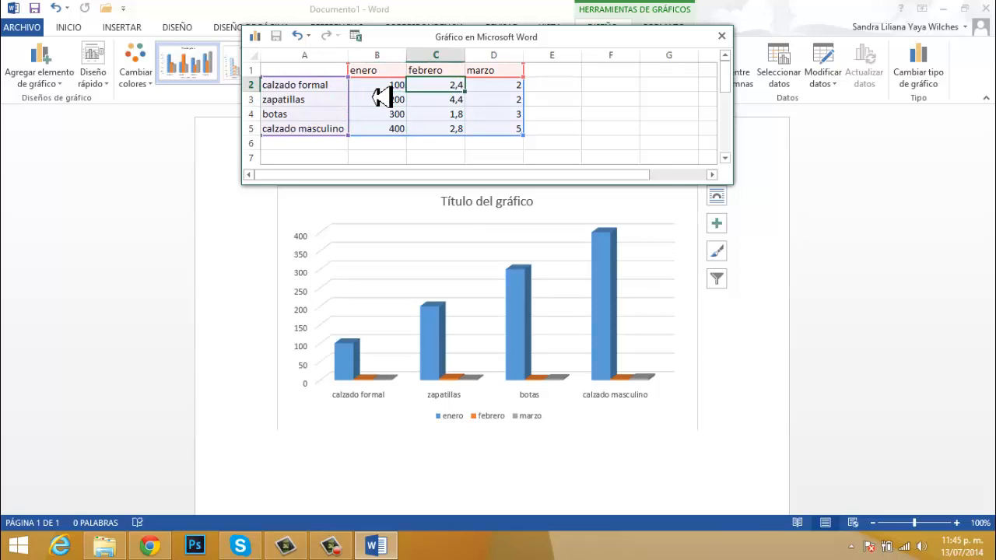
pyautogui.write('150')
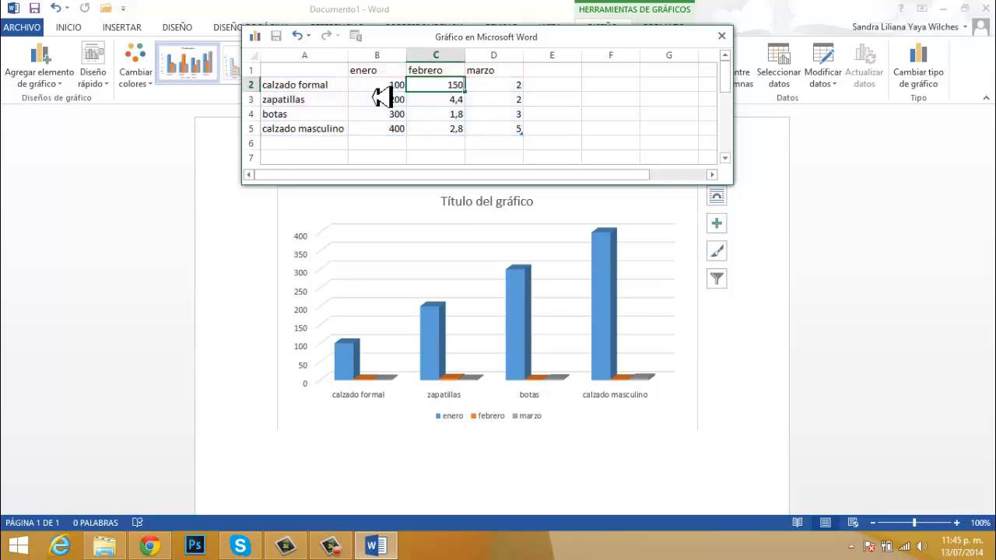
pyautogui.press('Return')
pyautogui.write('60')
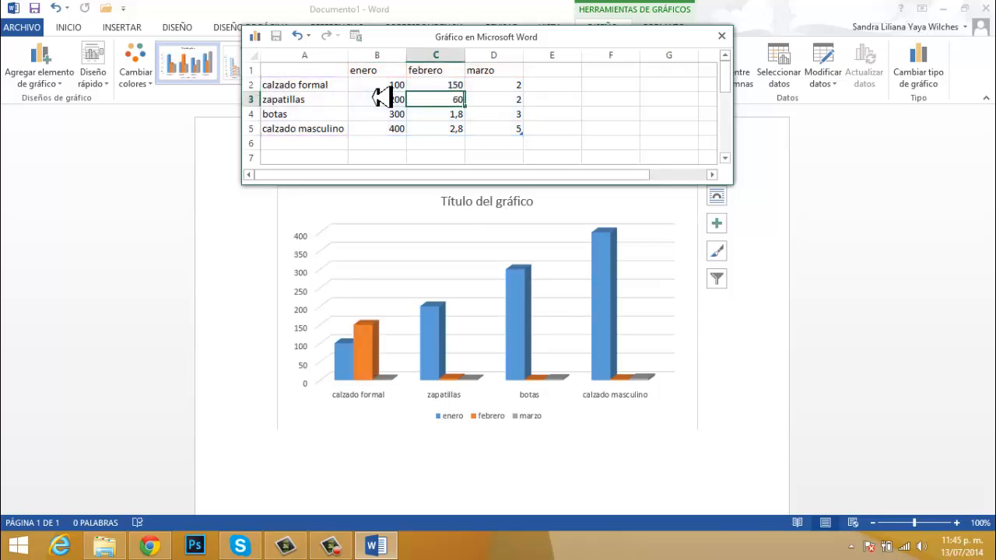
pyautogui.press('Return')
pyautogui.write('80')
pyautogui.press('Return')
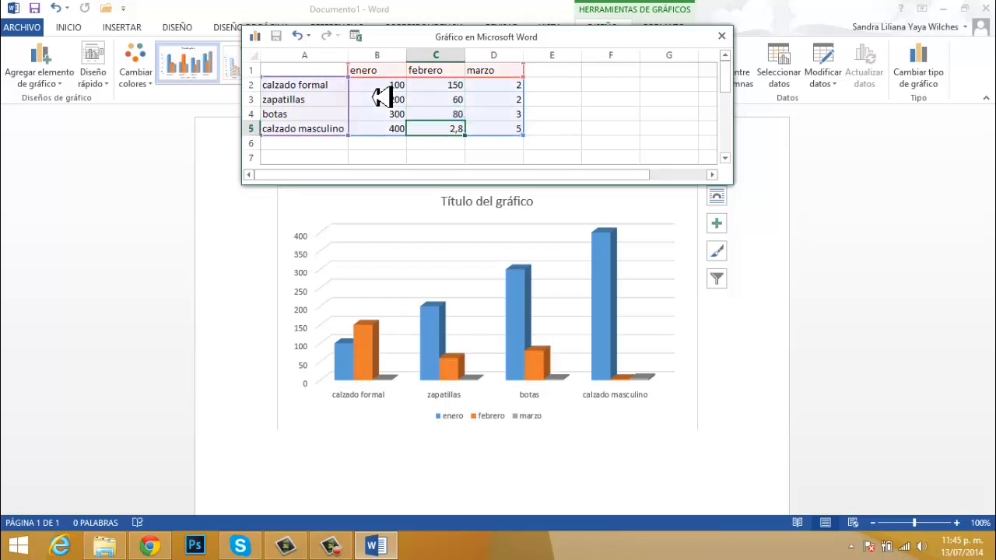
pyautogui.write('90')
pyautogui.press('Tab')
# Step: Fill the "marzo" column with 350, 250, 150 and 100, and close the chart's data sheet
pyautogui.press('Up')
pyautogui.press('Up')
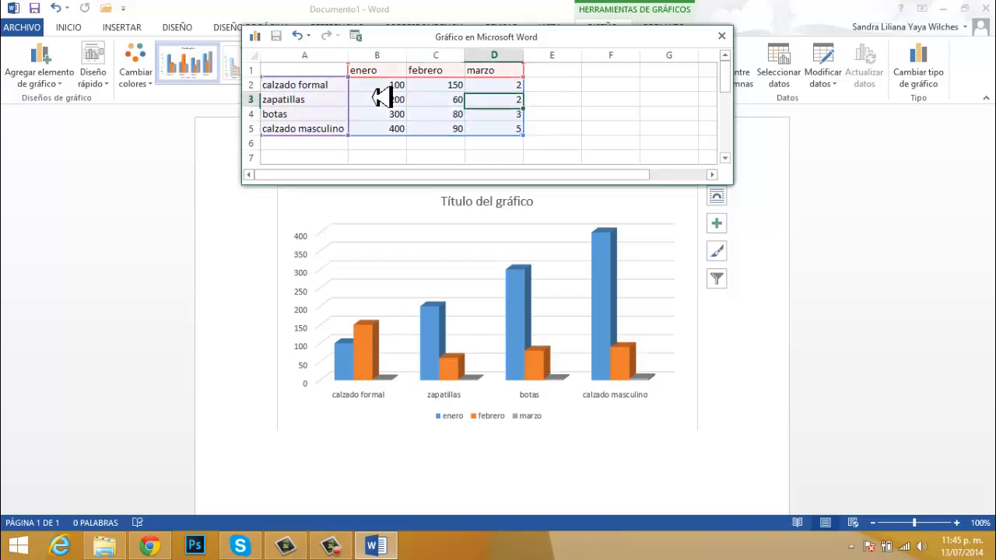
pyautogui.press('Up')
pyautogui.write('350')
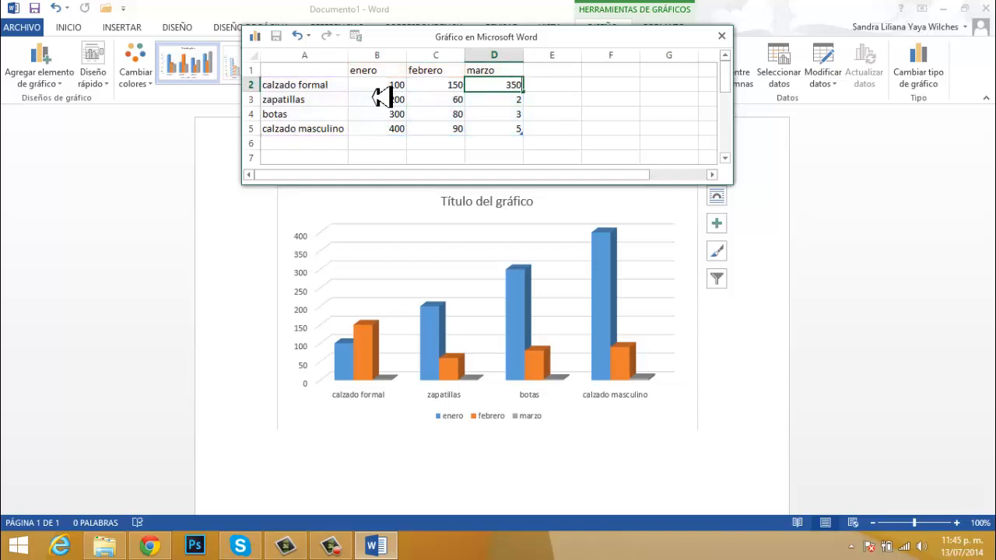
pyautogui.press('Return')
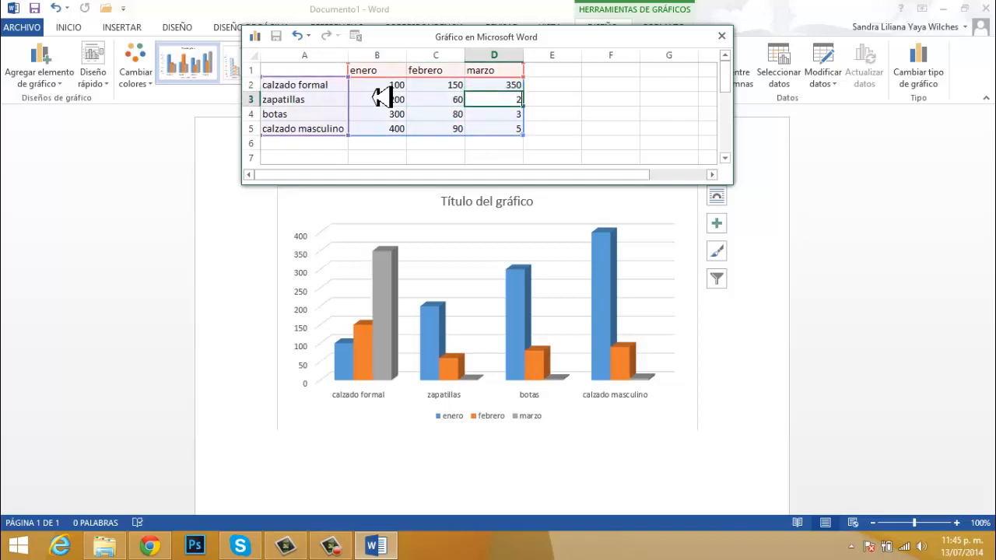
pyautogui.write('250')
pyautogui.press('Return')
pyautogui.write('150')
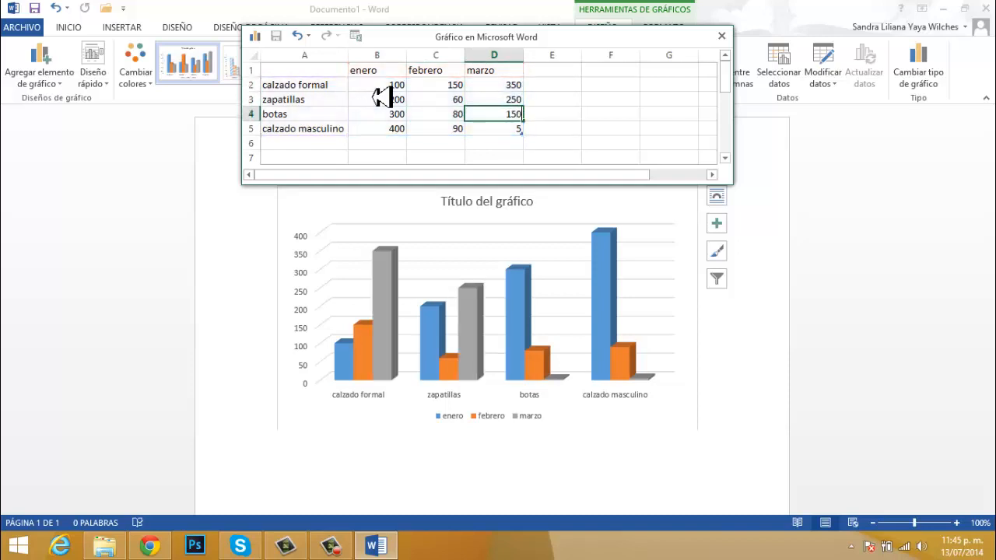
pyautogui.press('Return')
pyautogui.write('100')
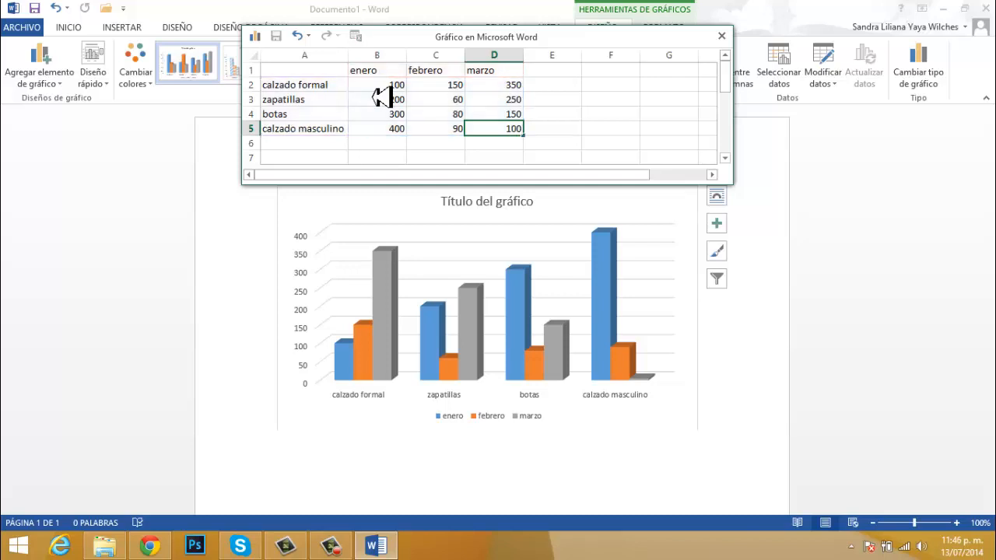
pyautogui.press('Return')
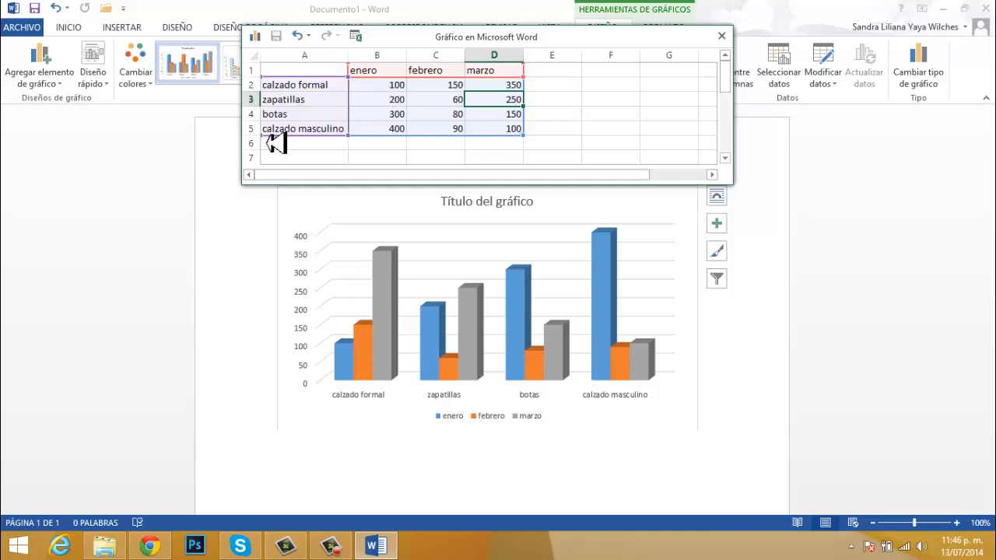
pyautogui.click(722, 37)
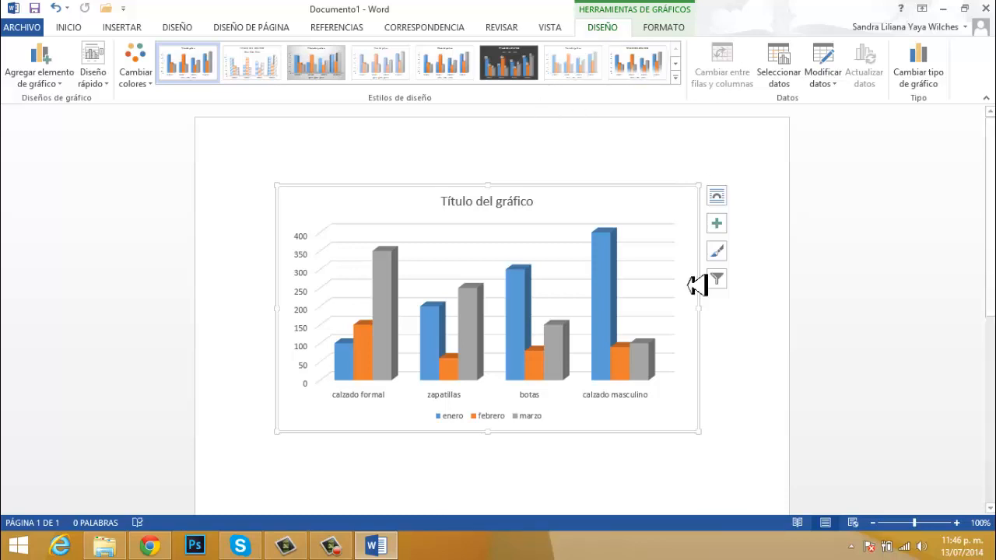
# Step: Examine the chart's title, category axis, value axis and legend by selecting each in turn
pyautogui.moveTo(660, 354)
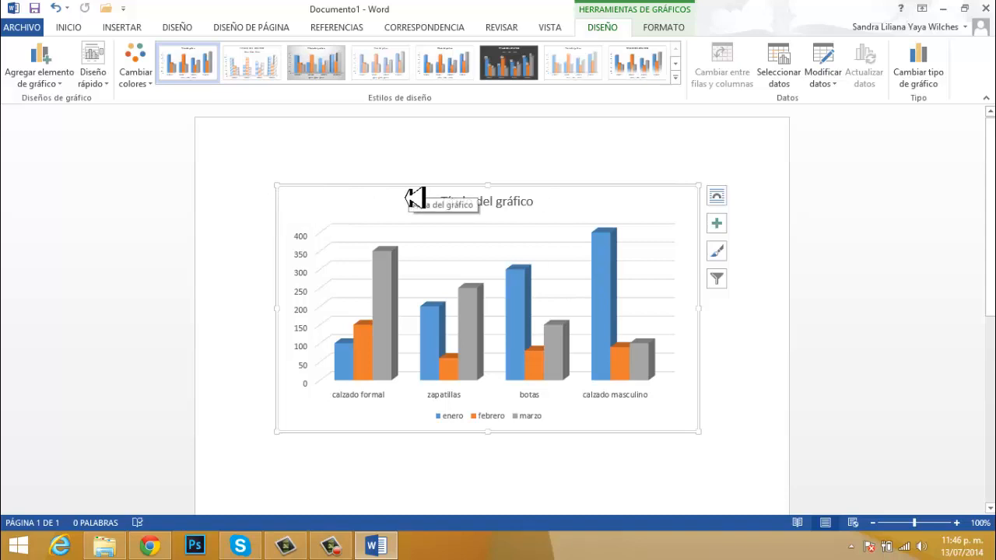
pyautogui.click(503, 207)
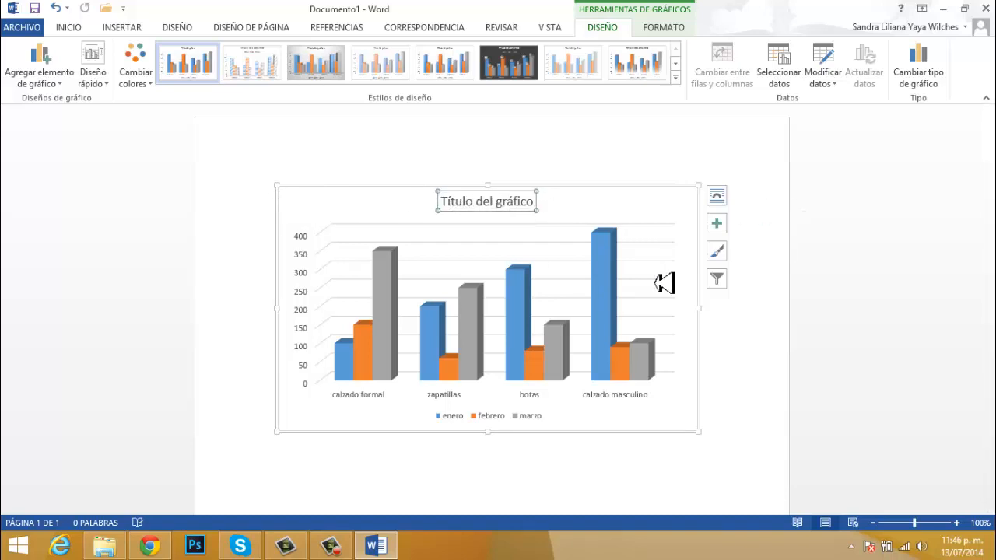
pyautogui.click(636, 405)
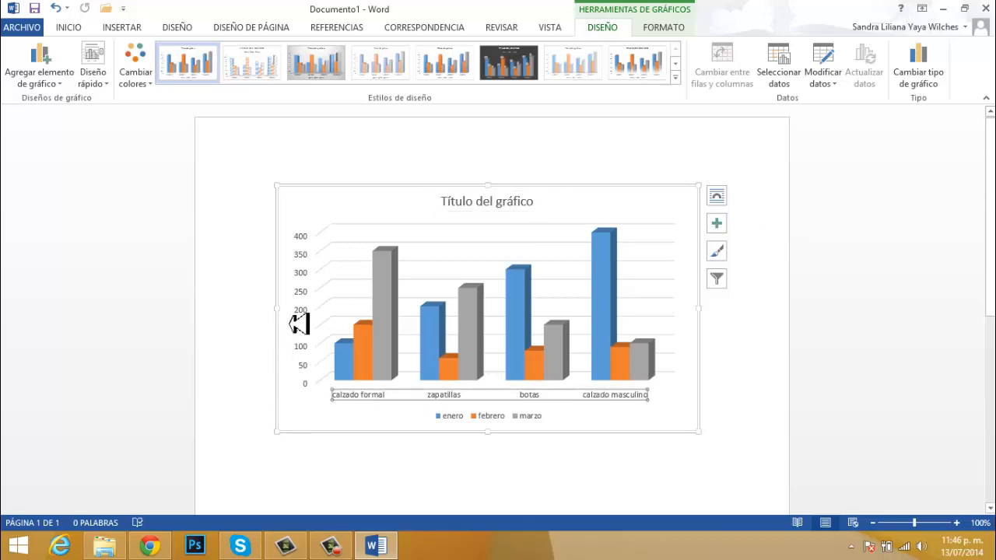
pyautogui.click(312, 305)
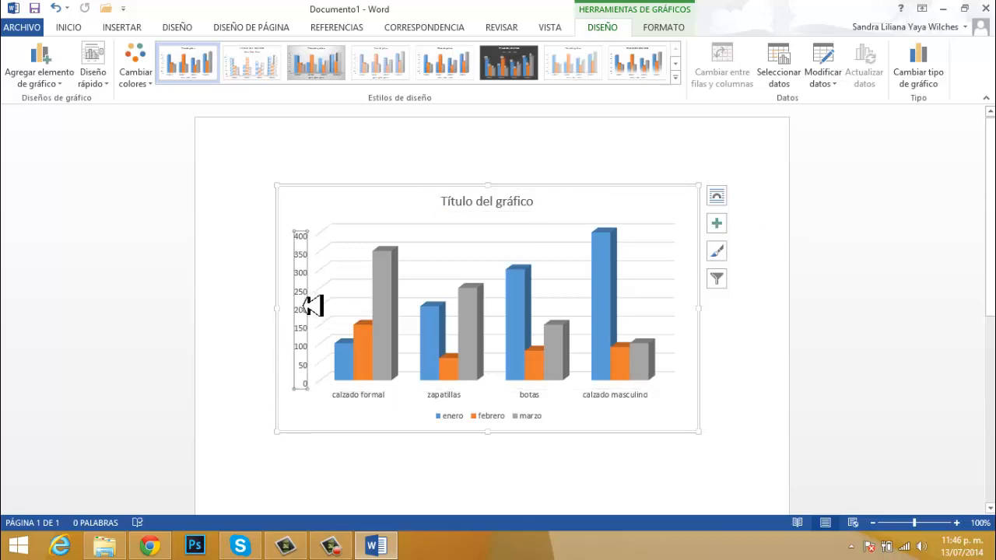
pyautogui.click(466, 421)
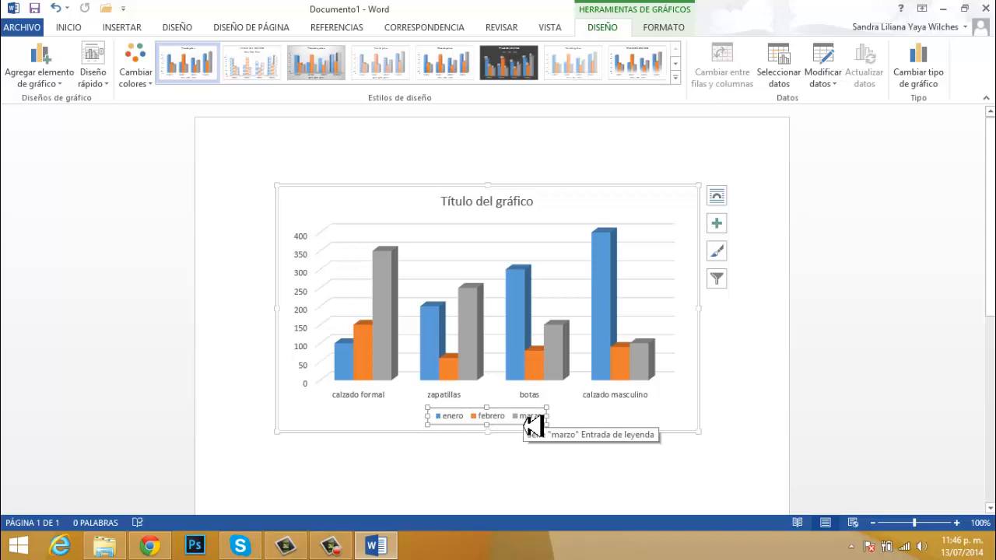
# Step: Replace the chart's placeholder title text with "RESULTADO"
pyautogui.click(474, 214)
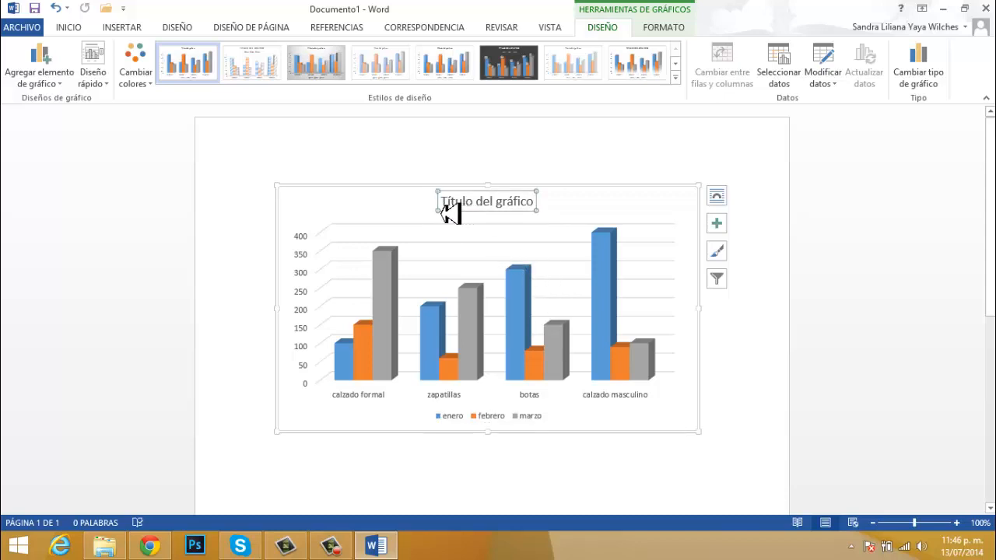
pyautogui.doubleClick(493, 212)
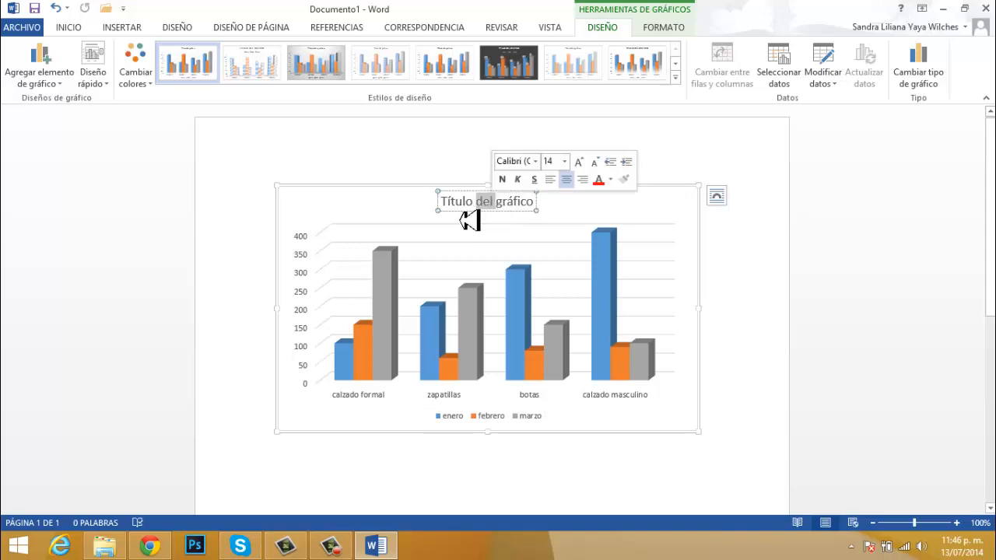
pyautogui.click(465, 203)
pyautogui.doubleClick(465, 207)
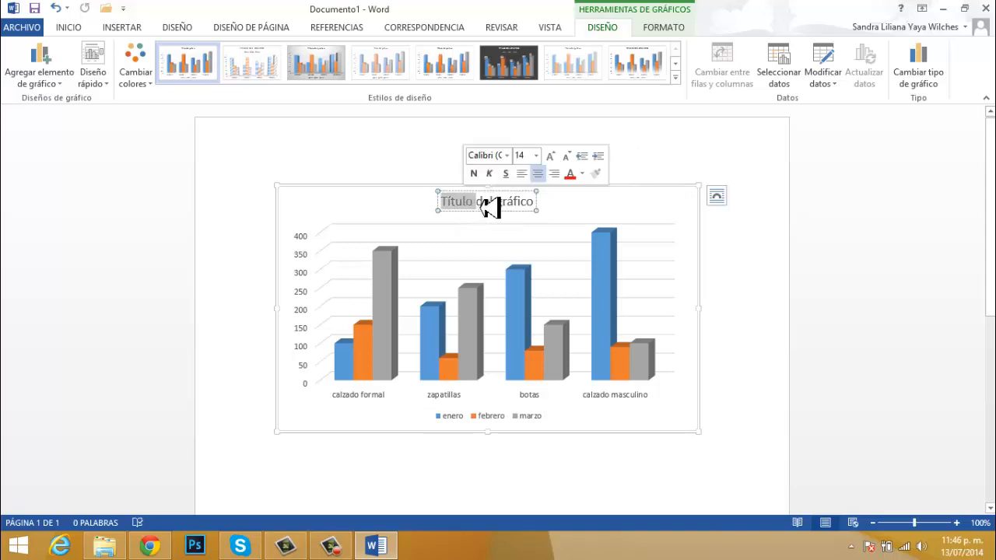
pyautogui.click(511, 209)
pyautogui.doubleClick(519, 209)
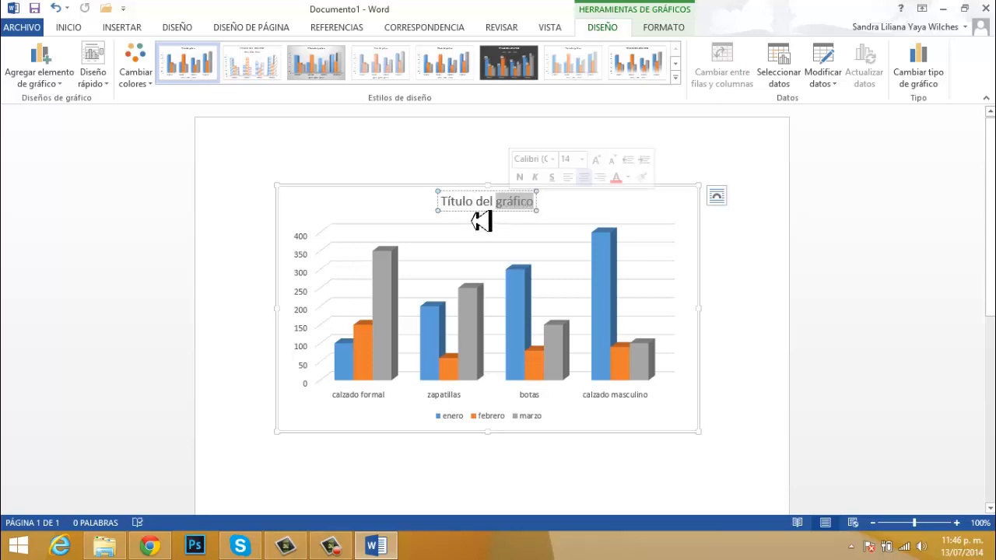
pyautogui.click(482, 211)
pyautogui.doubleClick(457, 205)
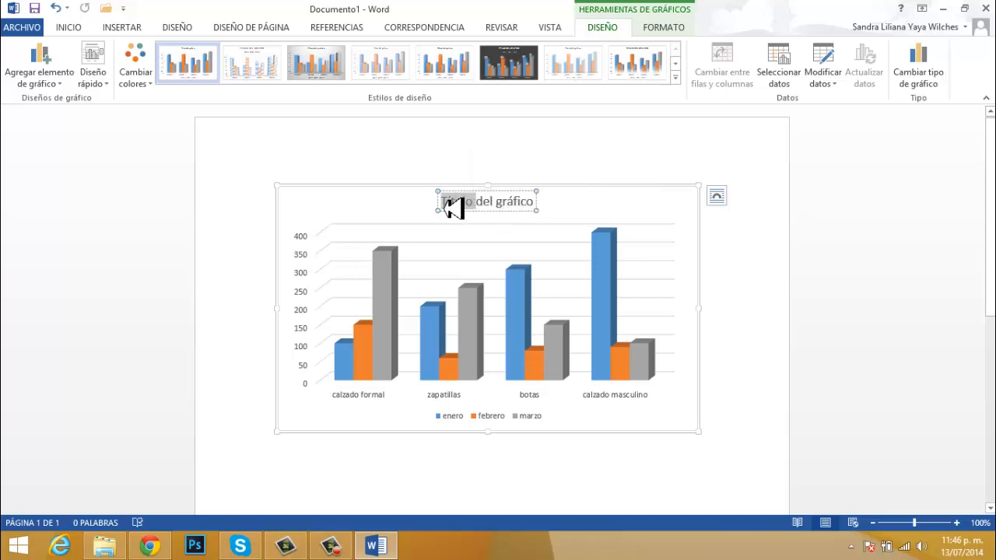
pyautogui.click(455, 214)
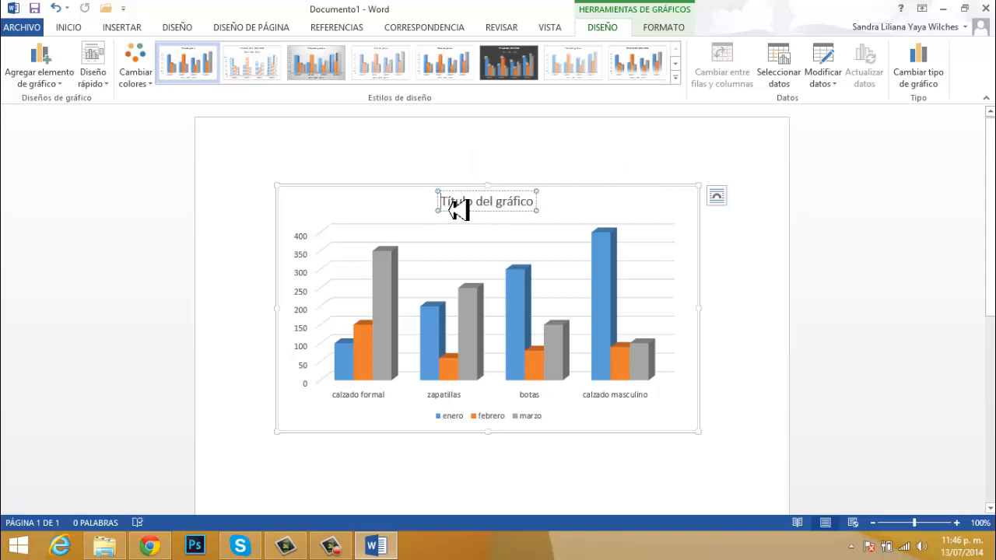
pyautogui.moveTo(449, 208); pyautogui.dragTo(539, 211)
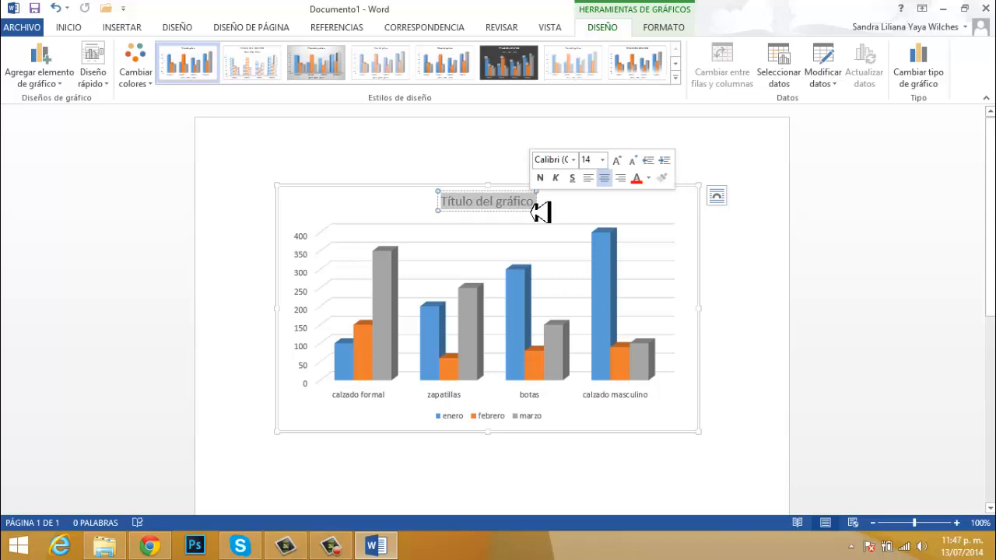
pyautogui.write('r')
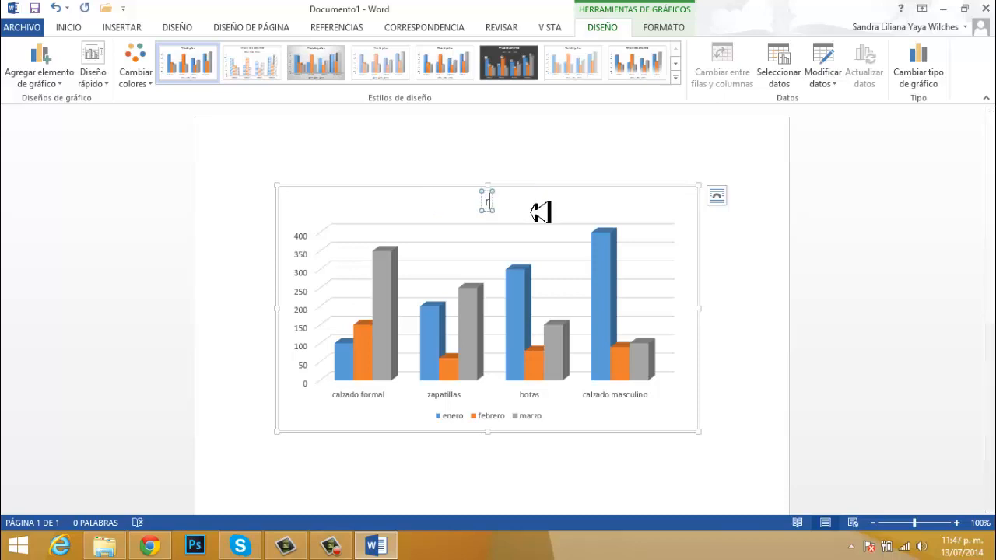
pyautogui.write('RECURSO')
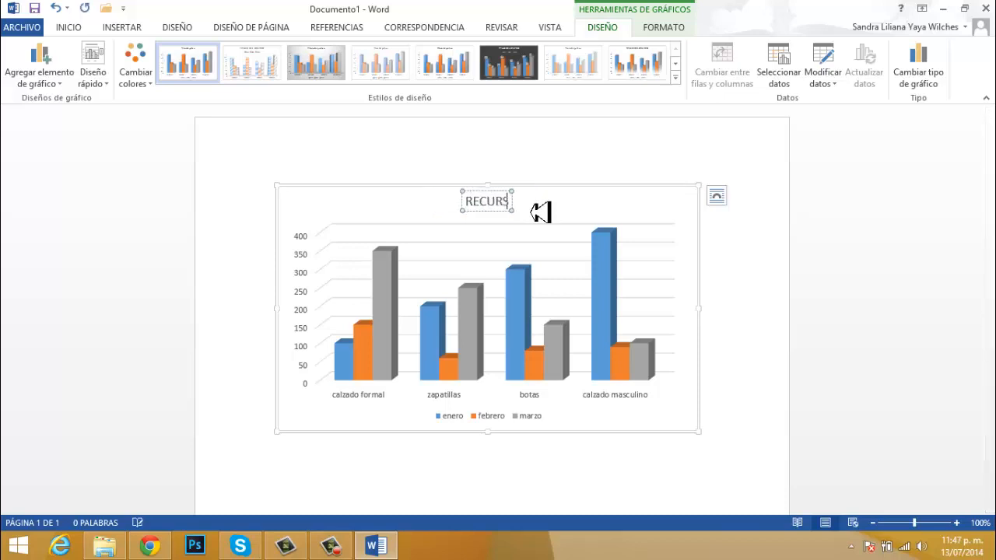
pyautogui.press('BackSpace')
pyautogui.press('BackSpace')
pyautogui.press('BackSpace')
pyautogui.press('BackSpace')
pyautogui.press('BackSpace')
pyautogui.press('BackSpace')
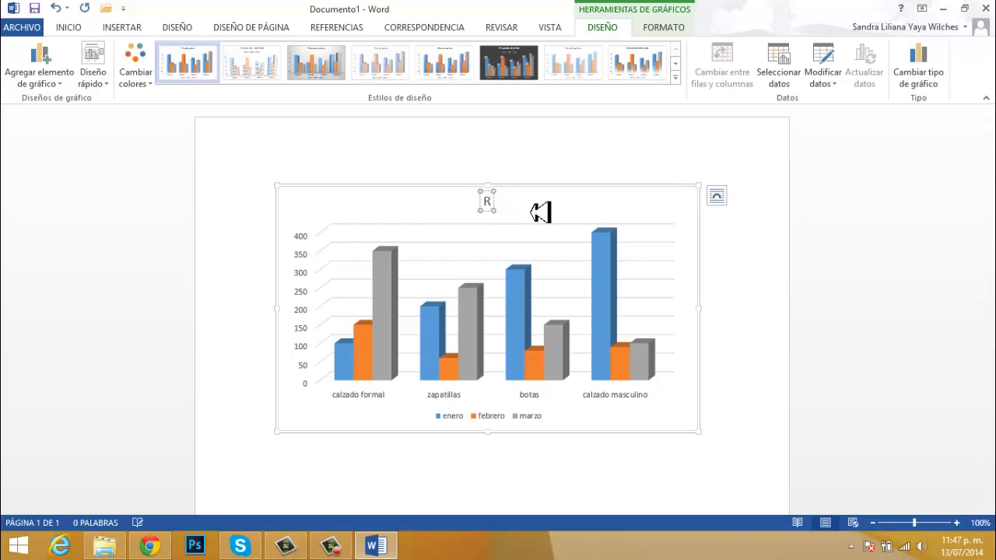
pyautogui.write('ESULTADO')
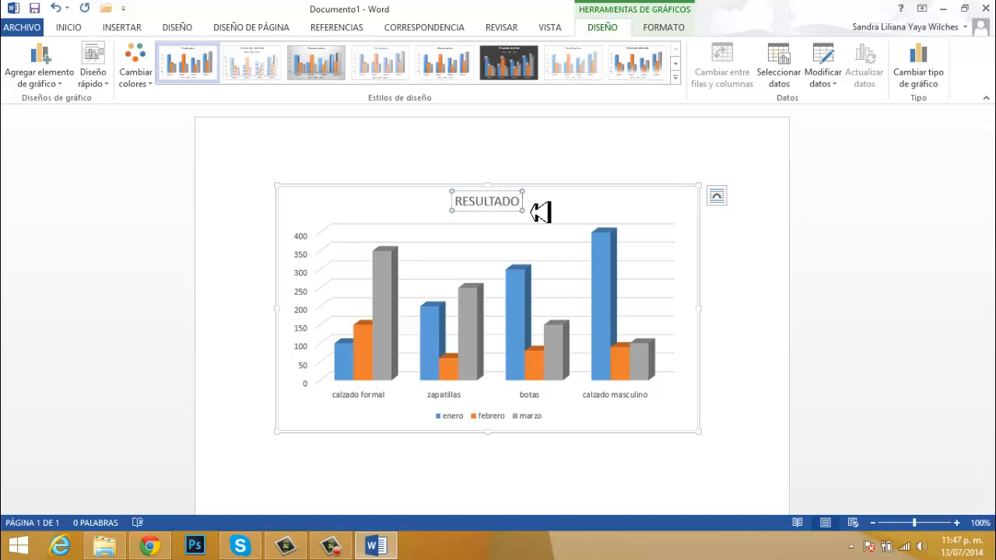
# Step: Extend the chart title to read "RESULTADO FINANCIERO DE VENTAS DE PRODUCTOS"
pyautogui.write(' FIANNCIERO')
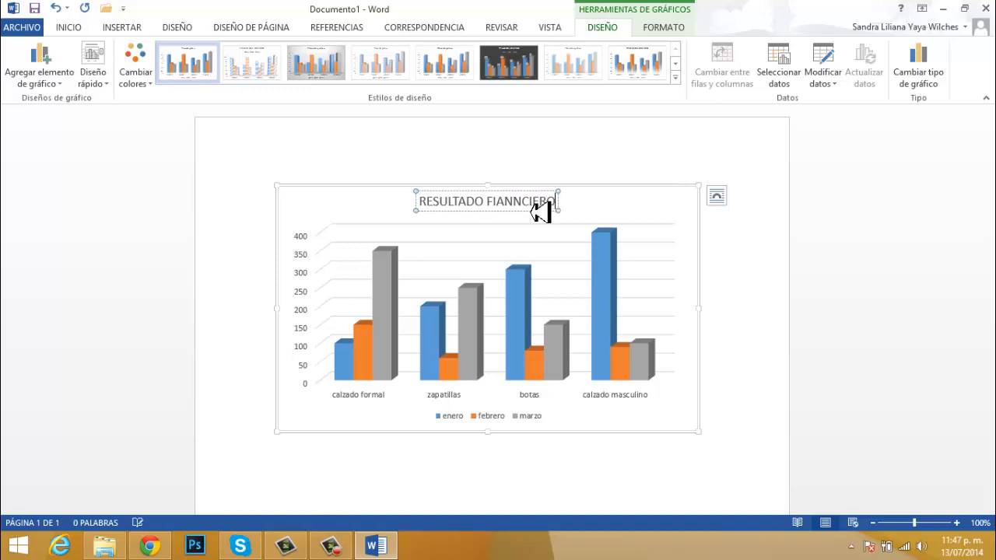
pyautogui.press('BackSpace')
pyautogui.press('BackSpace')
pyautogui.press('BackSpace')
pyautogui.press('BackSpace')
pyautogui.press('BackSpace')
pyautogui.press('BackSpace')
pyautogui.press('BackSpace')
pyautogui.press('BackSpace')
pyautogui.press('BackSpace')
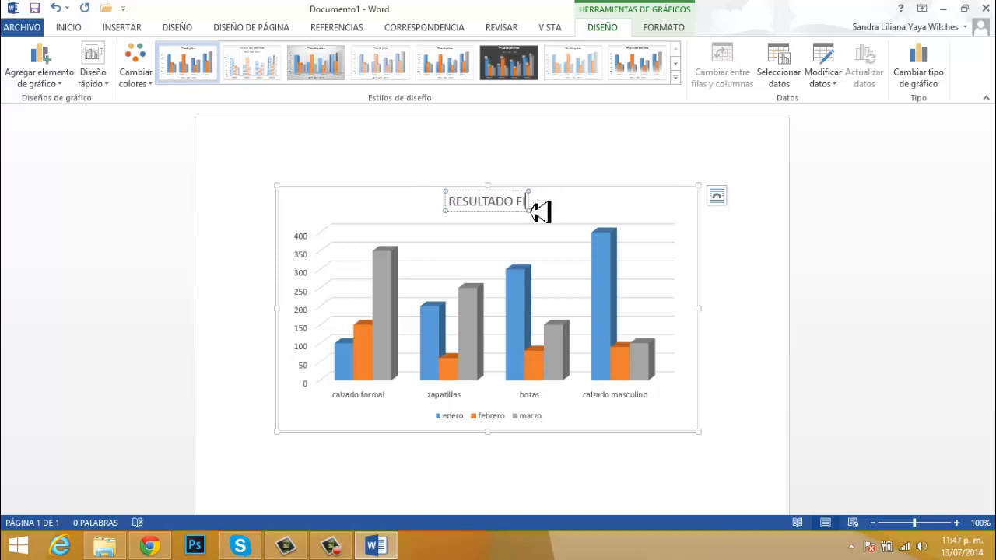
pyautogui.write('INANCIERO')
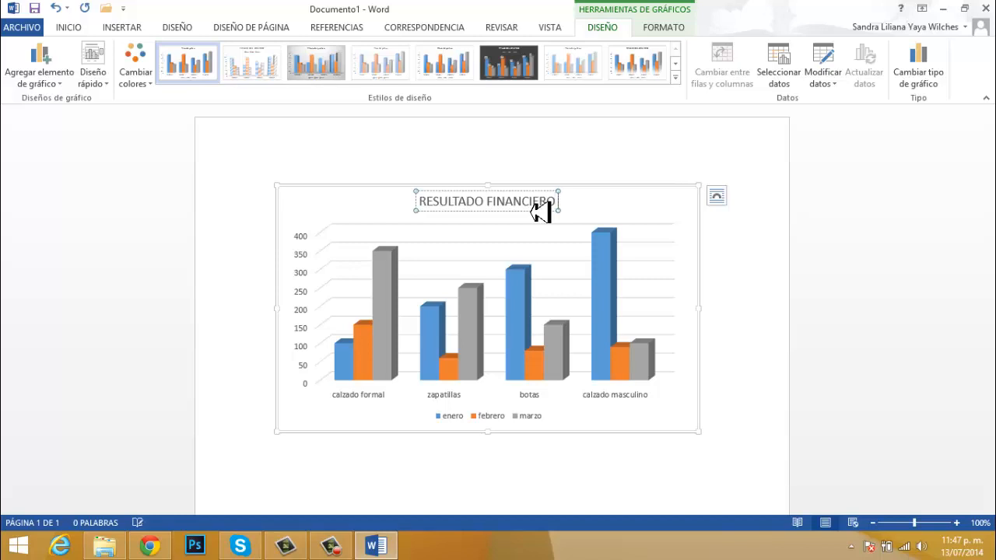
pyautogui.write(' DE')
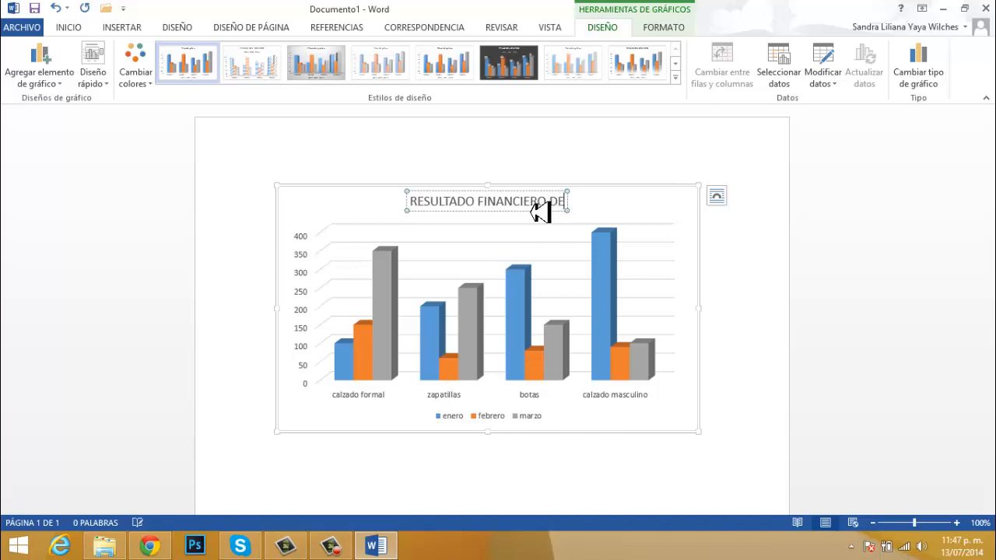
pyautogui.write(' VENTAS')
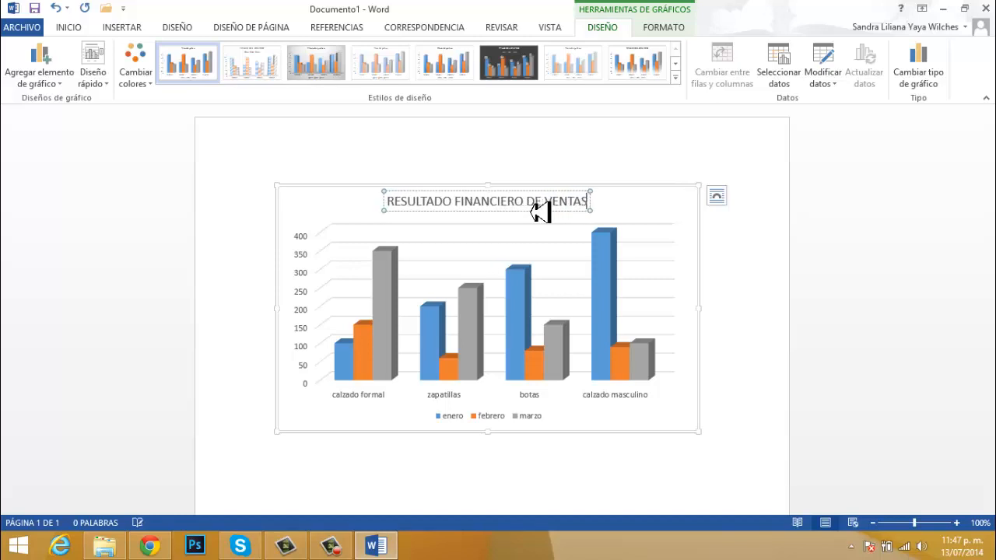
pyautogui.write(' DE PROD')
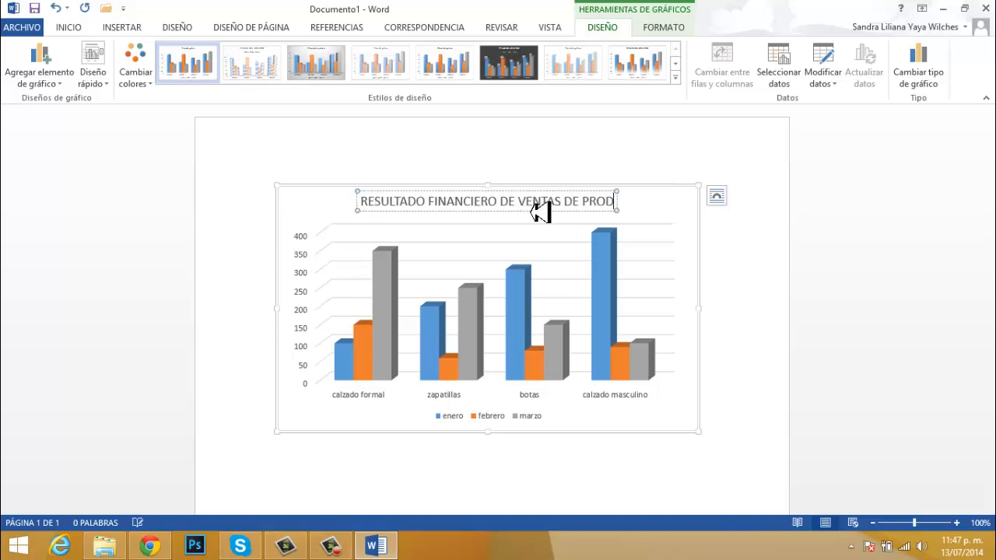
pyautogui.write('UCTOS')
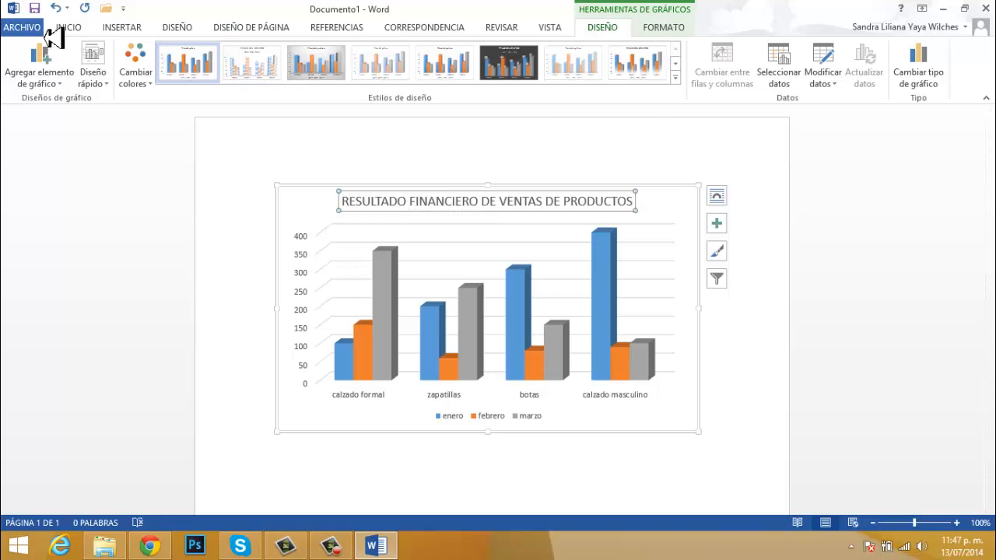
# Step: Format the chart title in standard red, bold, with the Adobe Gothic Std B font at size 12
pyautogui.click(72, 32)
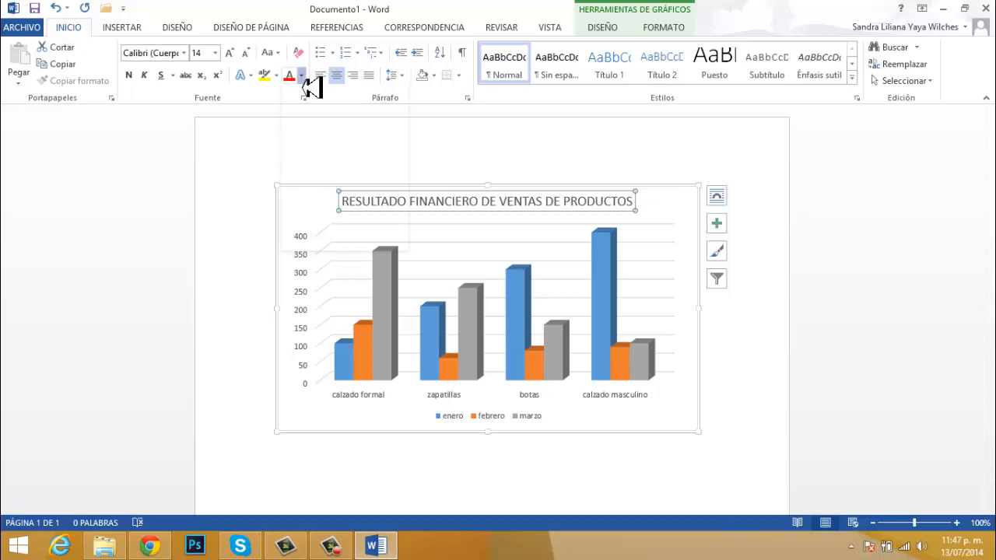
pyautogui.click(303, 77)
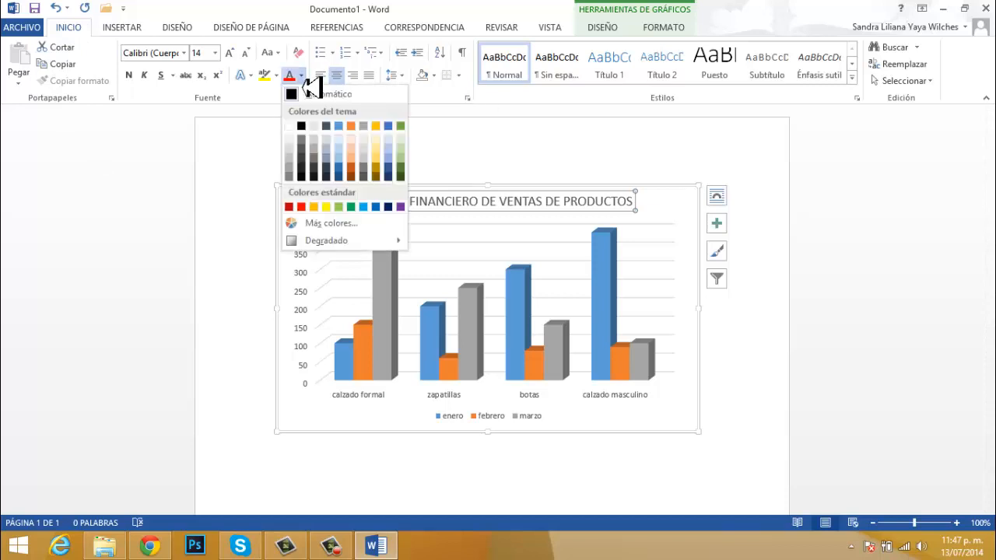
pyautogui.click(302, 207)
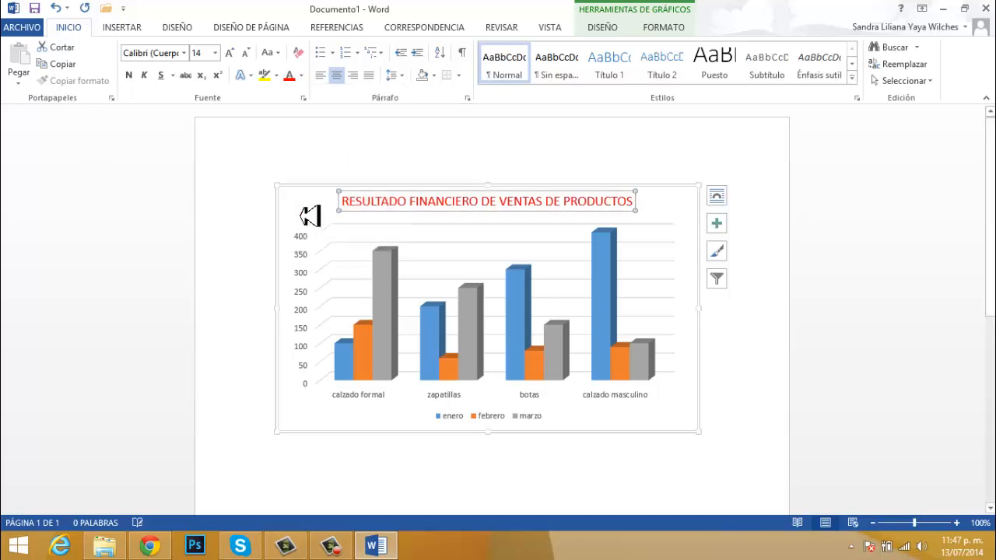
pyautogui.click(129, 75)
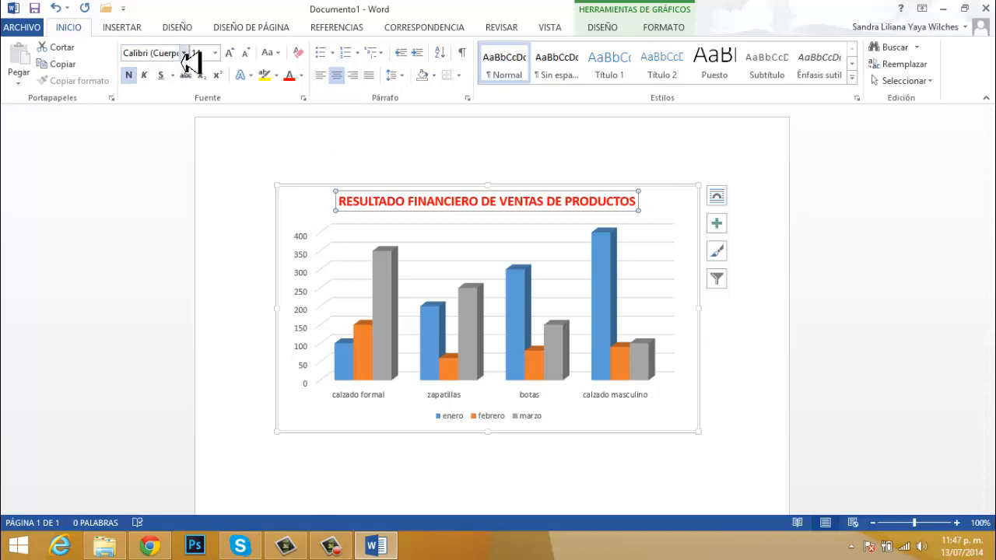
pyautogui.click(184, 53)
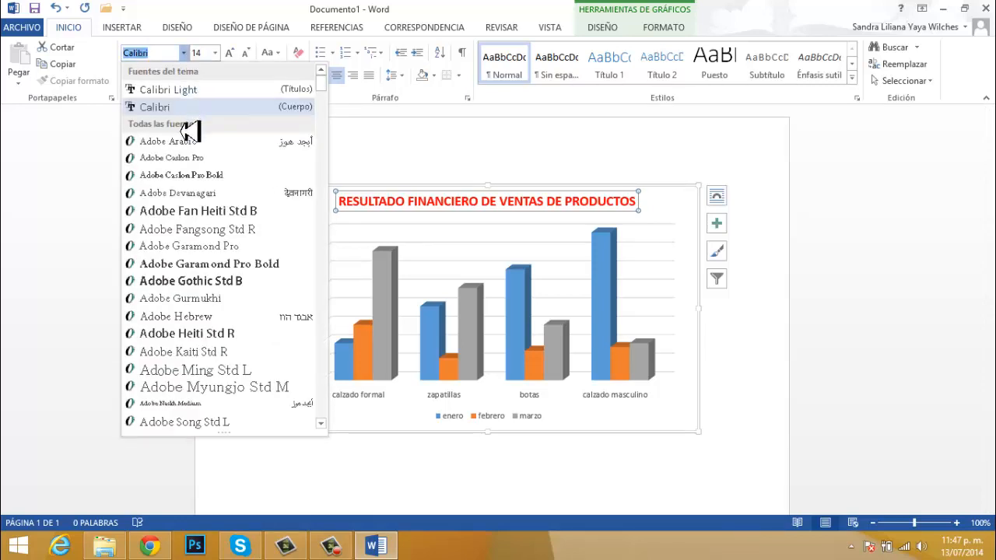
pyautogui.click(174, 284)
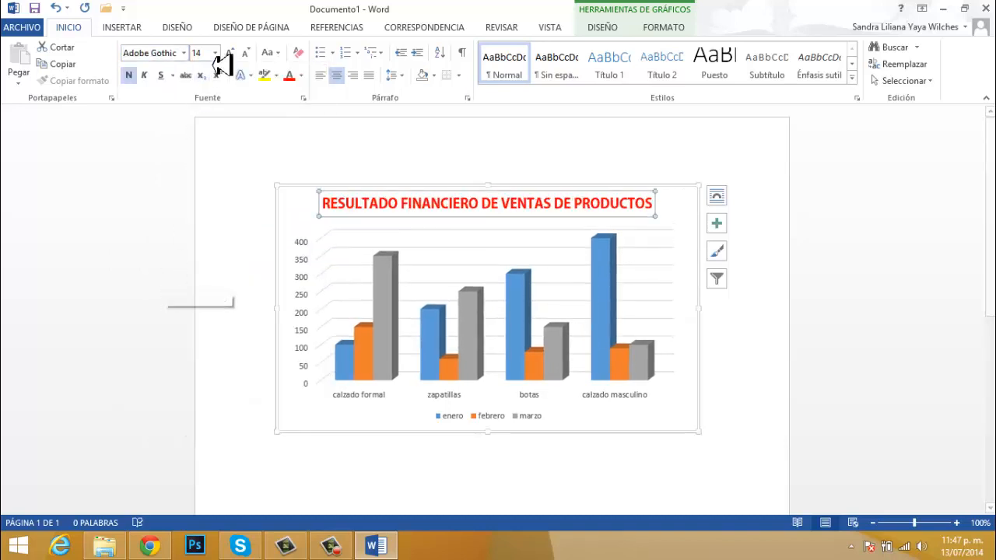
pyautogui.click(247, 54)
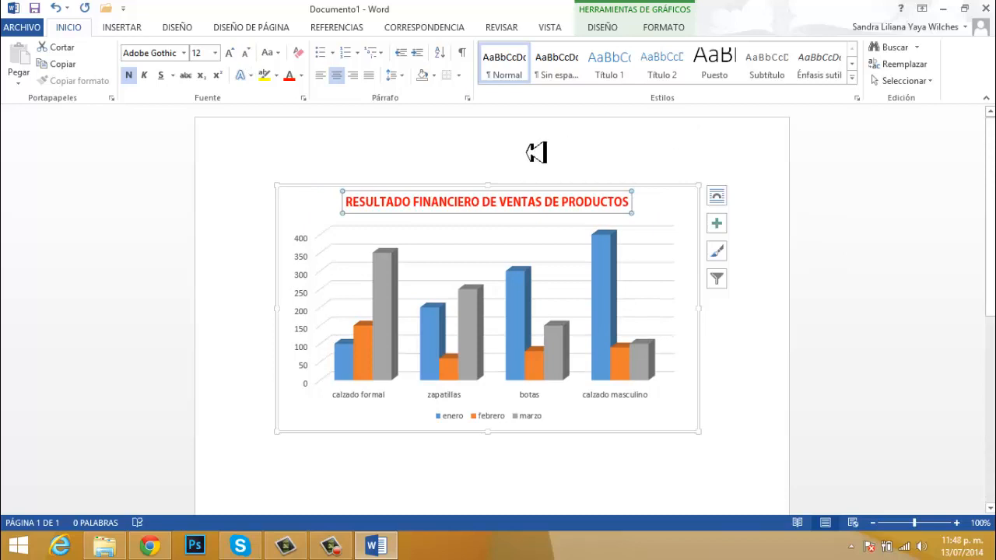
# Step: Make the value axis numbers bold and colour them in the darkest shade of the theme green
pyautogui.click(306, 263)
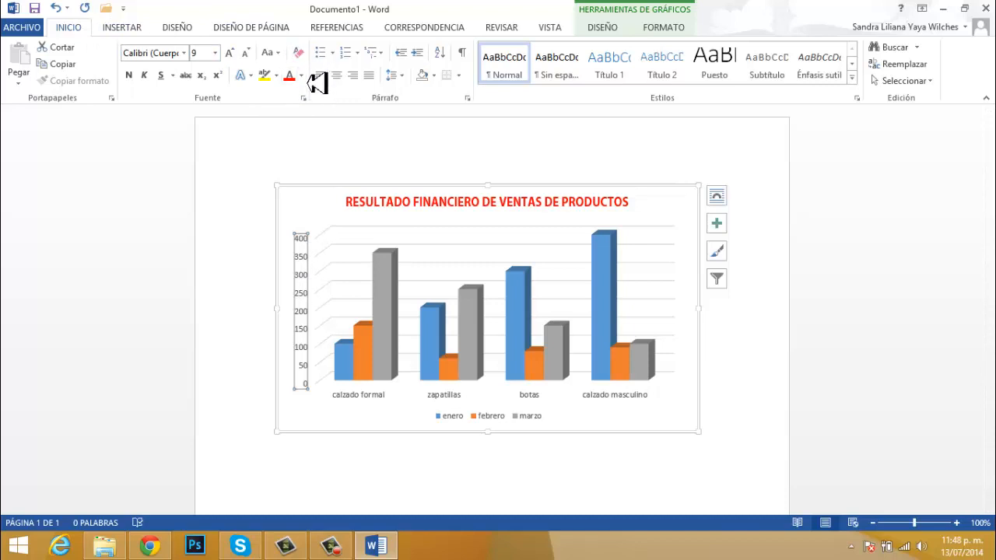
pyautogui.click(301, 75)
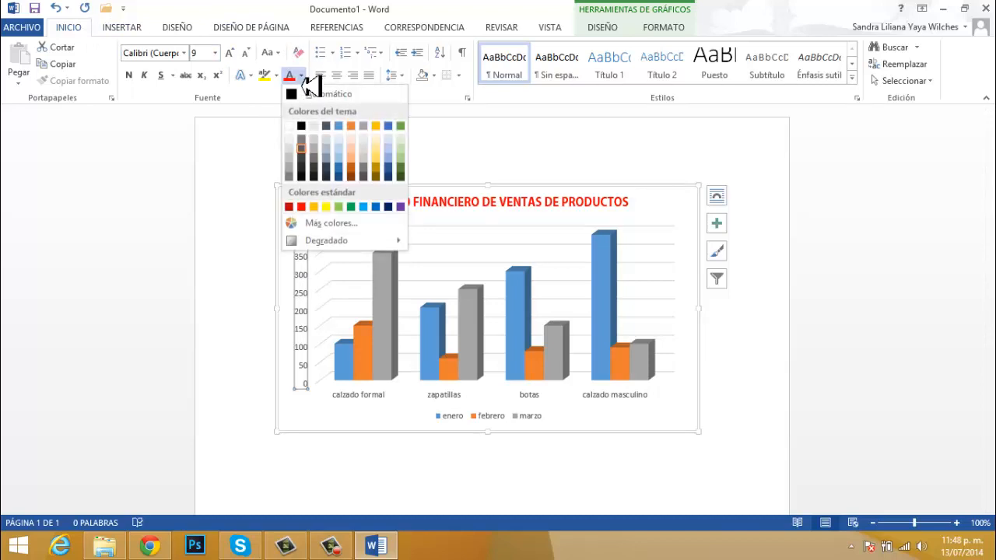
pyautogui.click(401, 176)
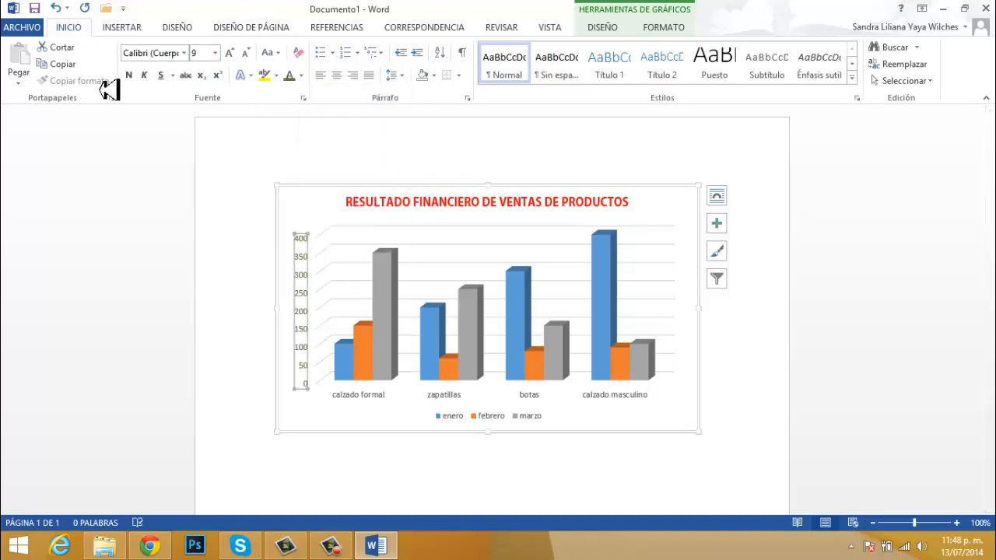
pyautogui.click(129, 75)
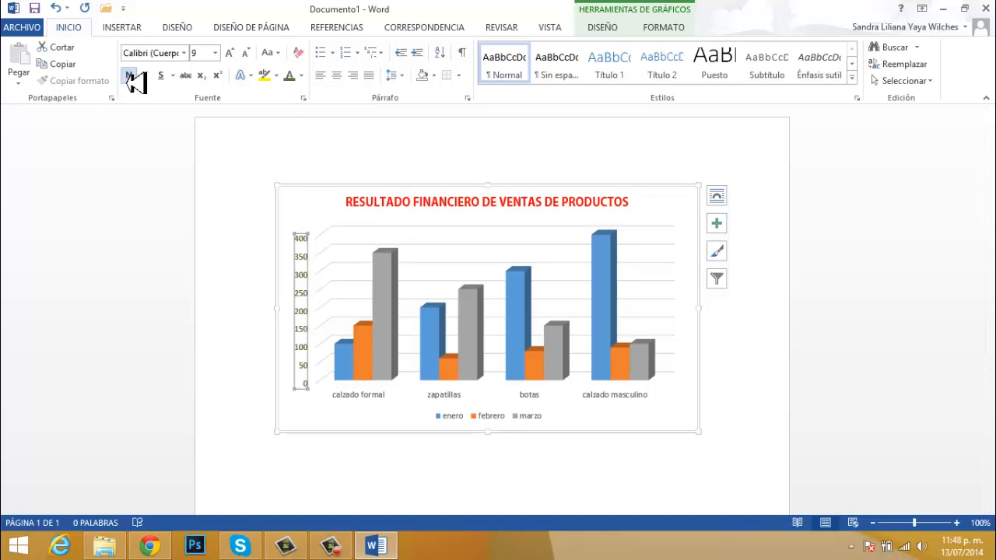
# Step: Make the category axis labels bold and colour them standard purple
pyautogui.click(359, 398)
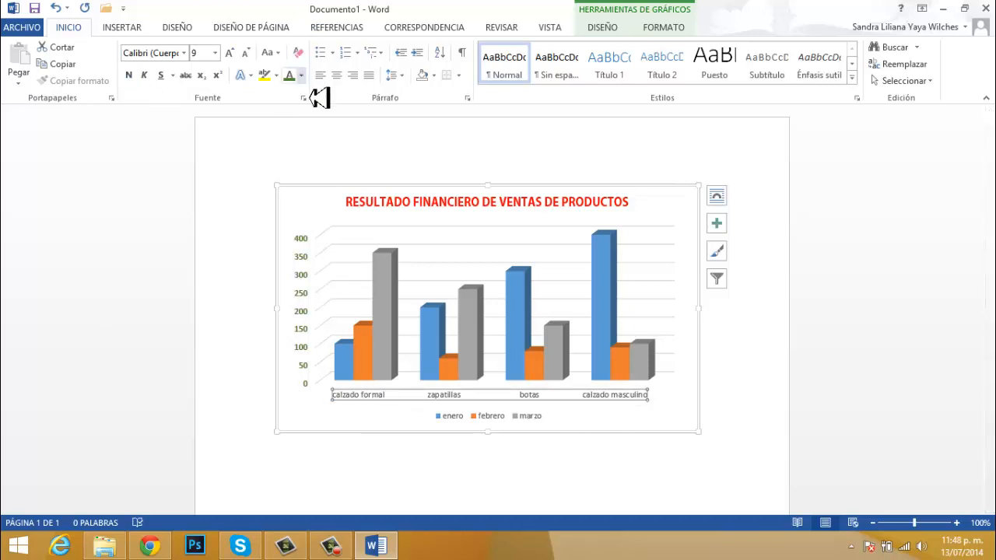
pyautogui.click(301, 75)
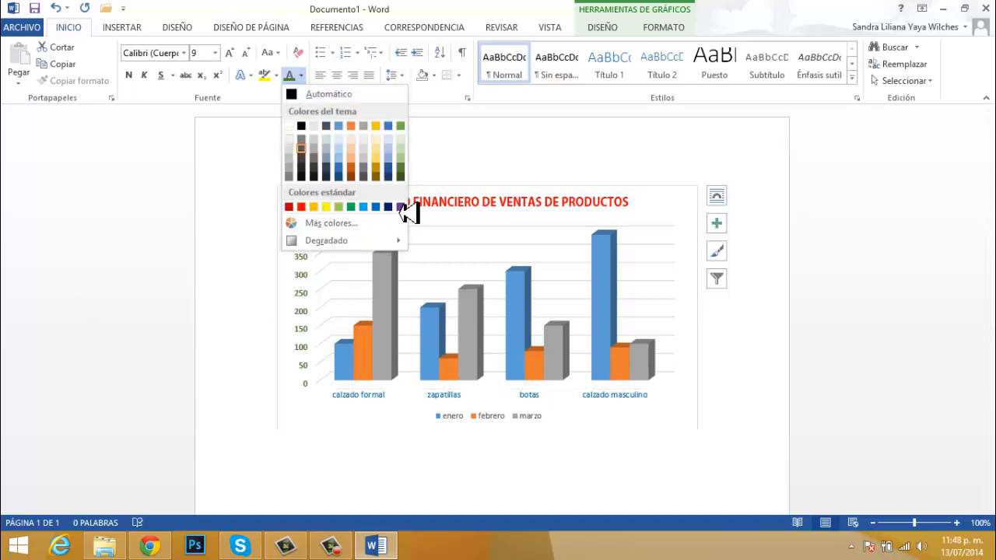
pyautogui.click(401, 207)
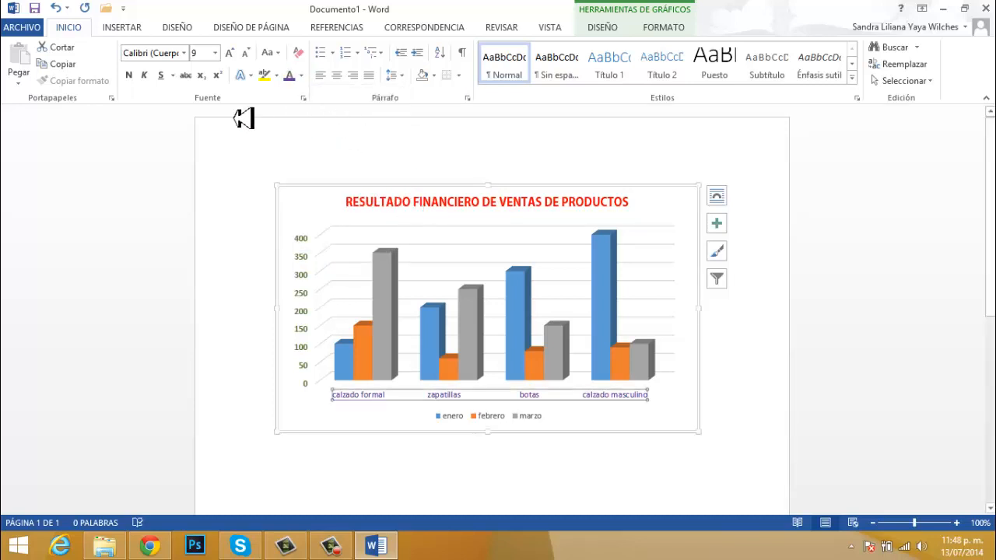
pyautogui.click(129, 76)
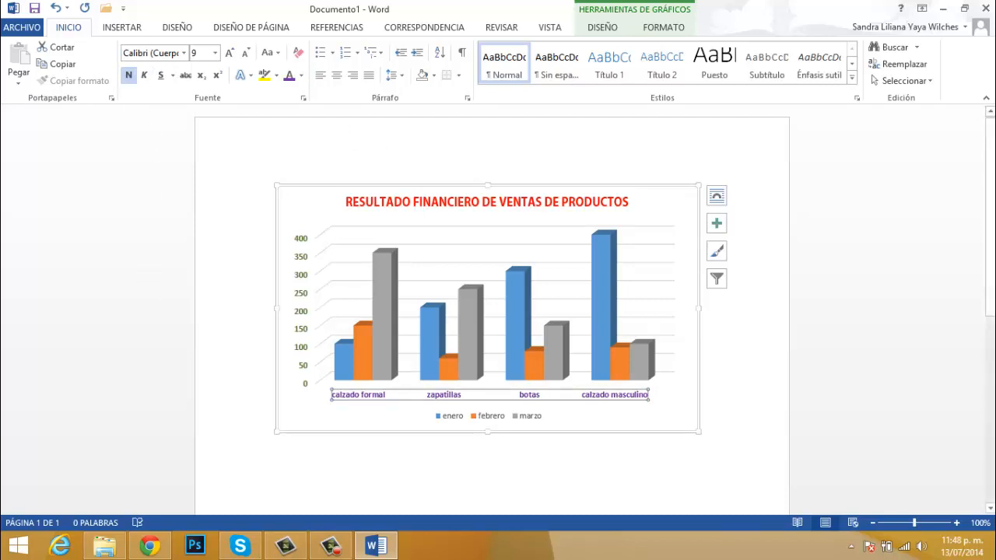
# Step: Make the legend text bold and colour it in the darkest shade of the theme green
pyautogui.click(451, 423)
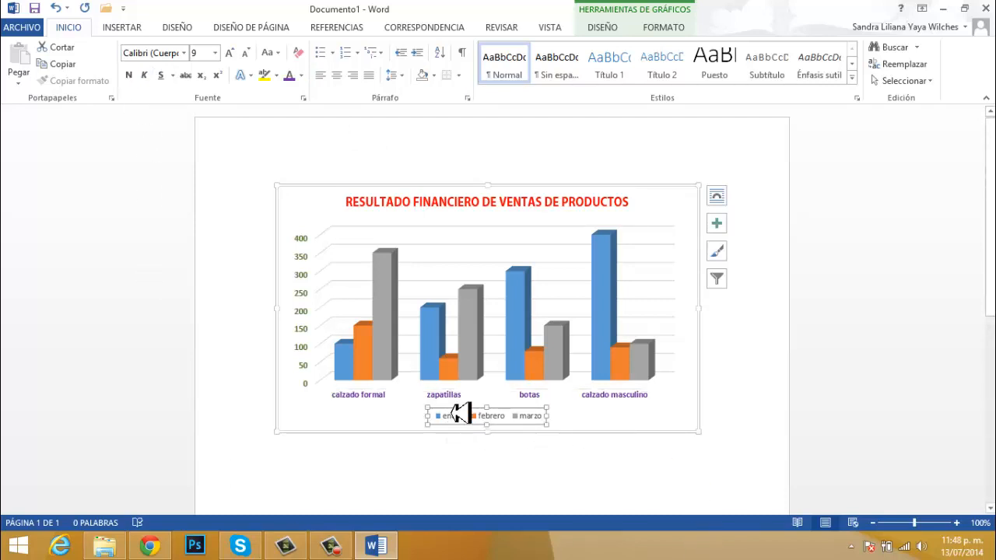
pyautogui.click(301, 76)
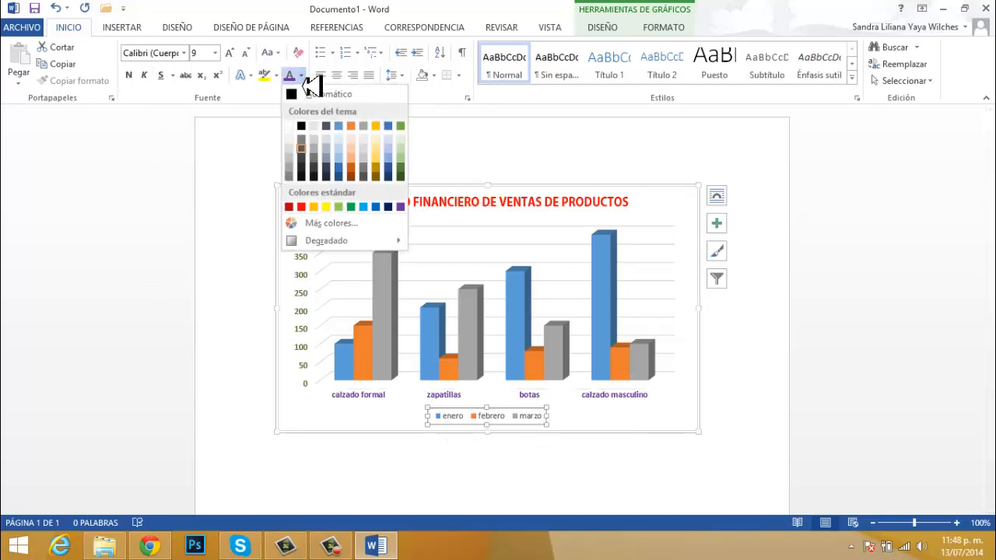
pyautogui.click(401, 177)
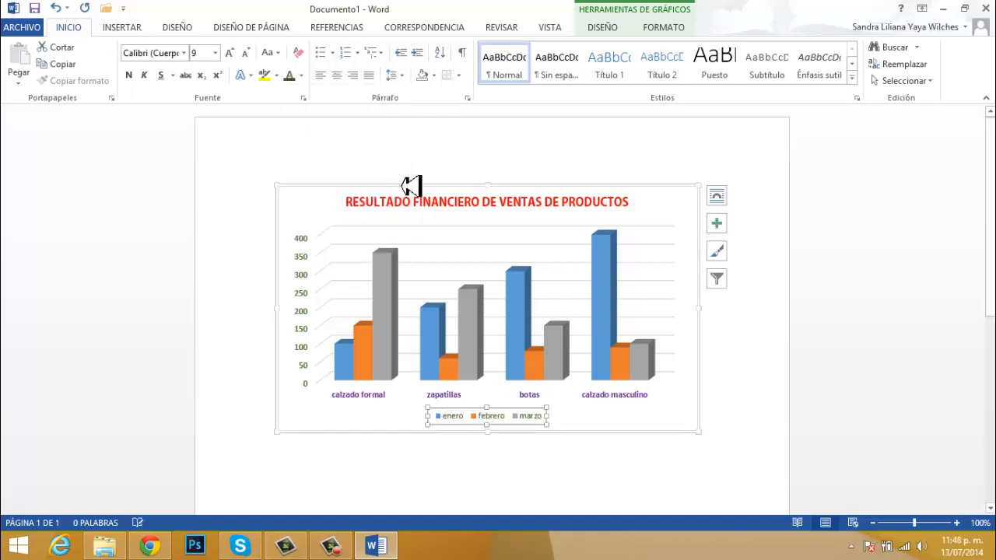
pyautogui.click(129, 76)
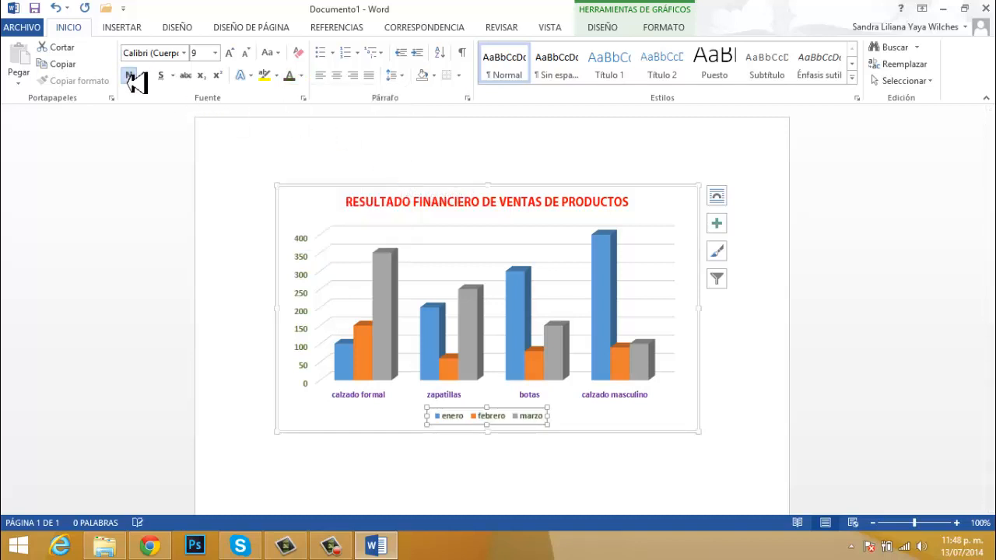
# Step: Examine the chart's data series by selecting their columns in turn and checking the values of the "enero" columns
pyautogui.click(642, 281)
pyautogui.click(342, 355)
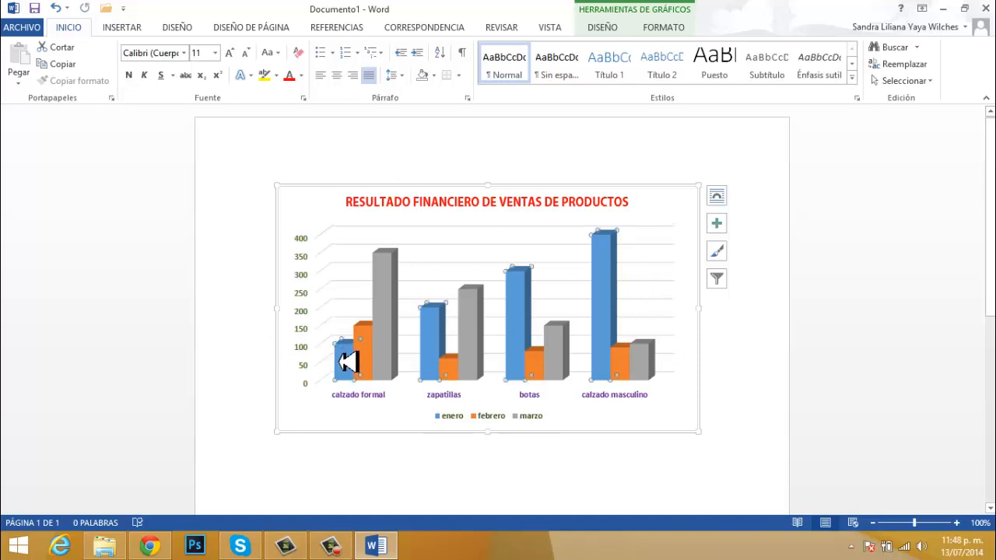
pyautogui.click(372, 336)
pyautogui.click(384, 269)
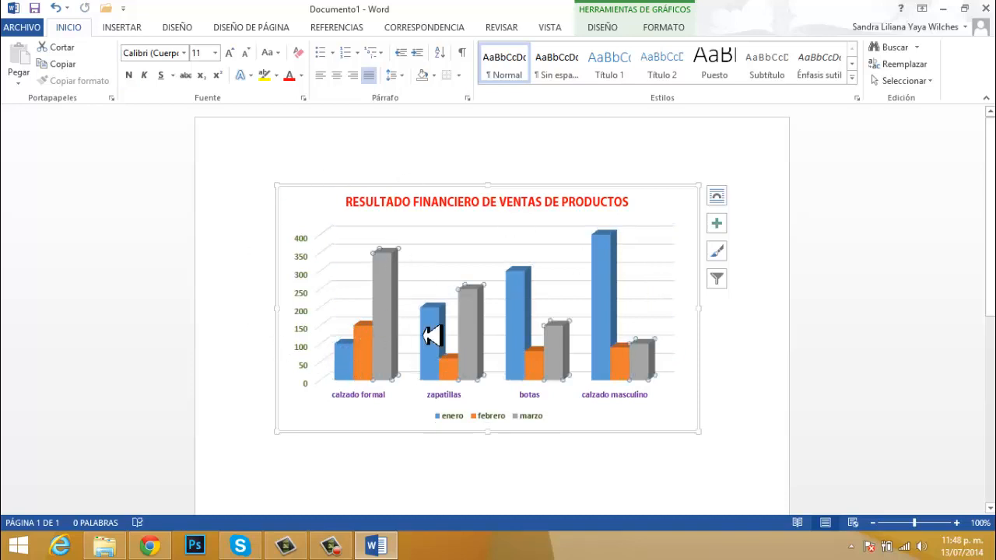
pyautogui.click(431, 360)
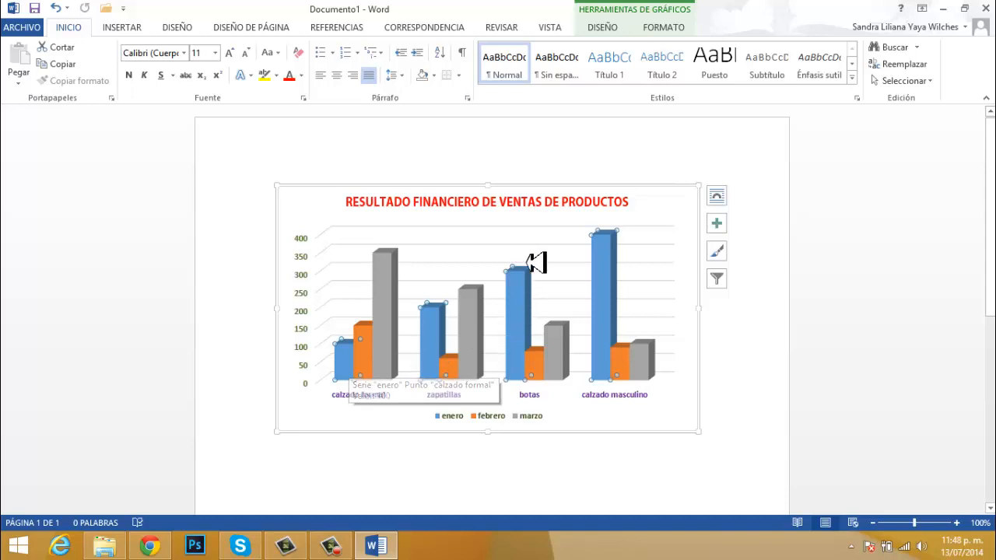
pyautogui.click(525, 262)
pyautogui.click(354, 361)
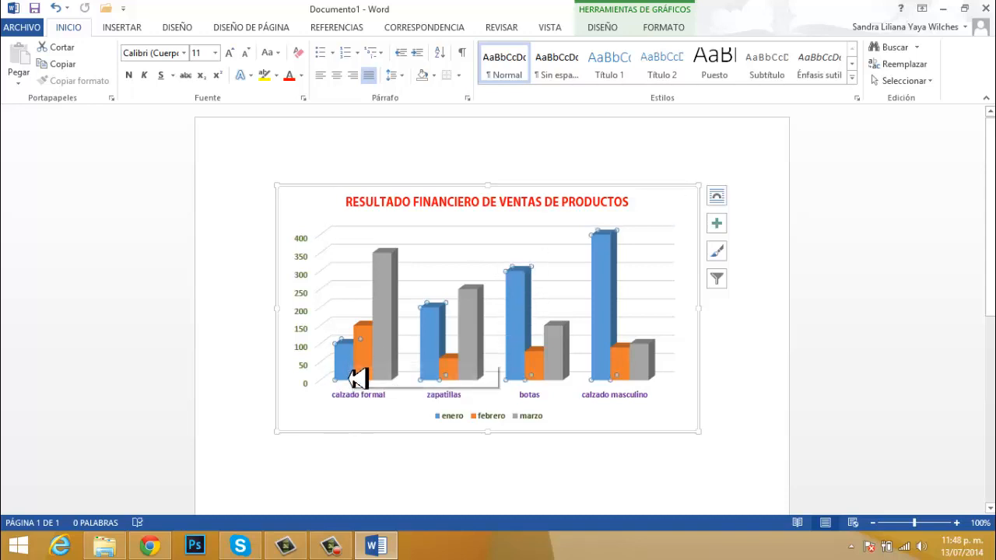
pyautogui.moveTo(357, 379)
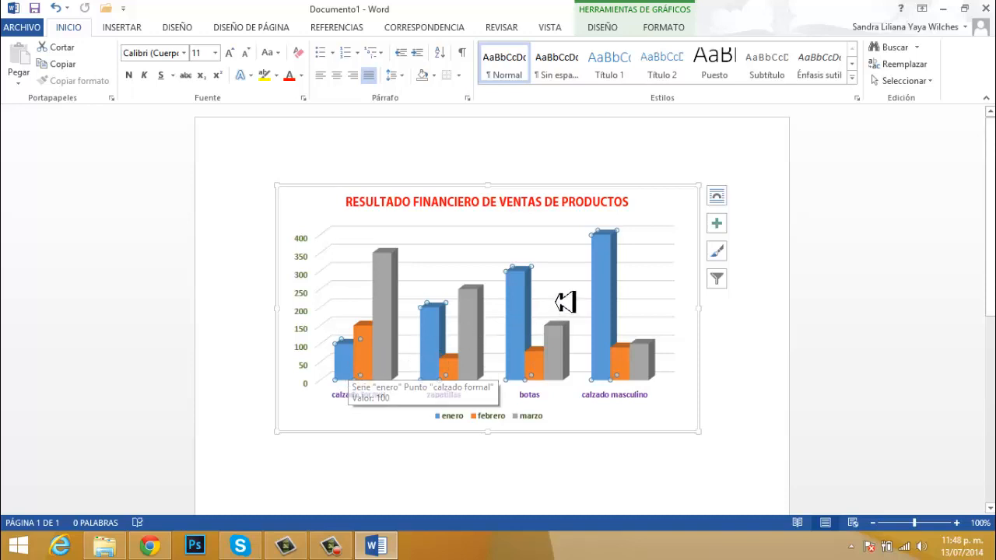
pyautogui.moveTo(609, 365)
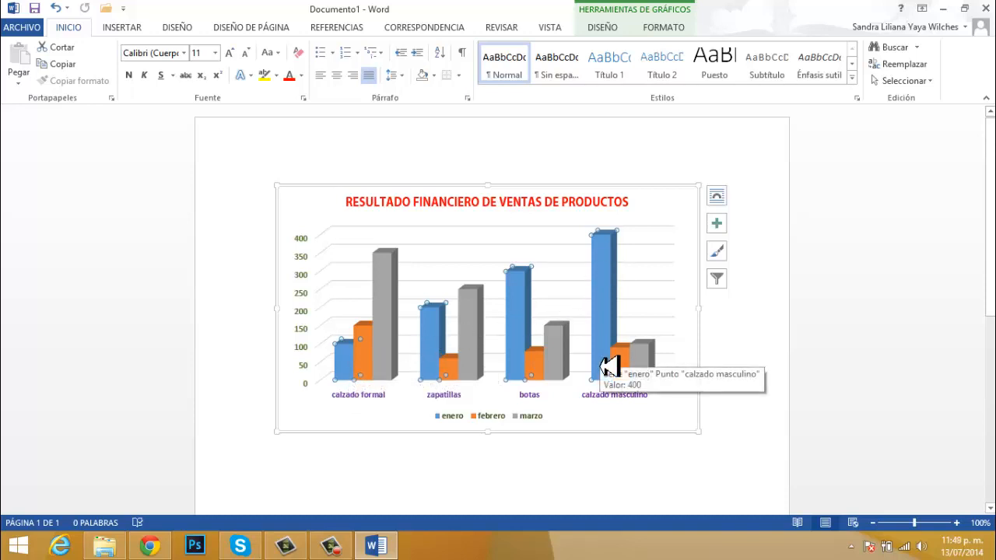
# Step: Fill the "enero" data series with the dark brown wood texture
pyautogui.click(616, 31)
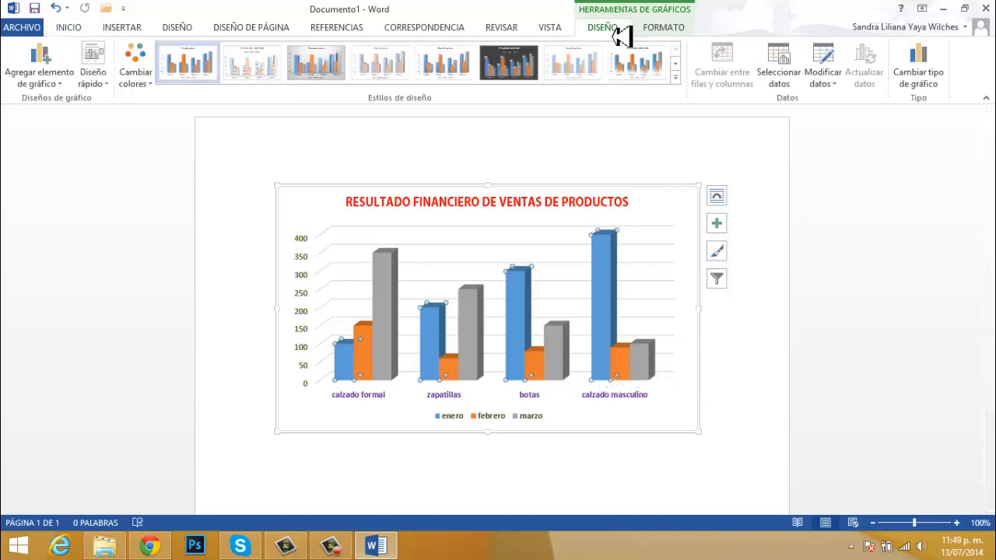
pyautogui.click(665, 32)
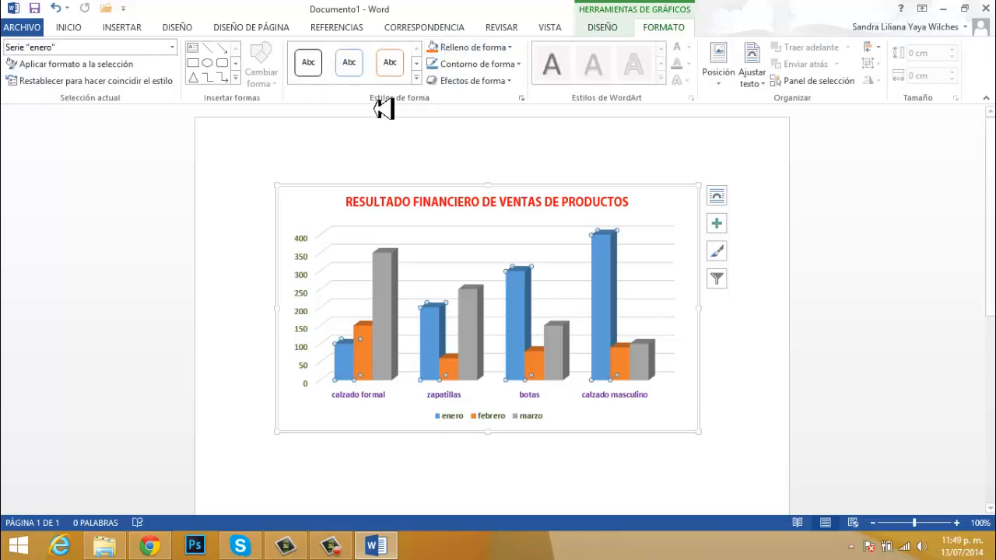
pyautogui.click(511, 50)
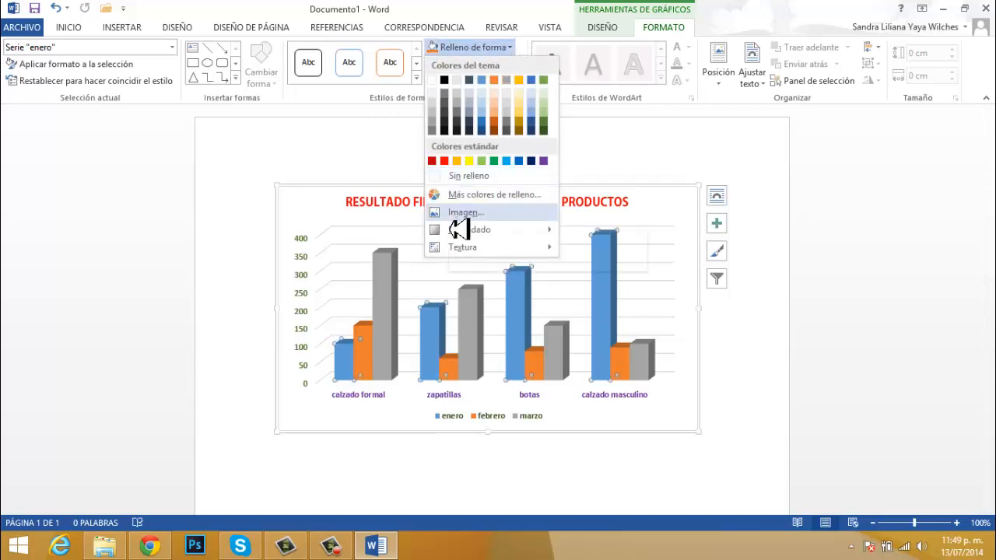
pyautogui.moveTo(460, 233)
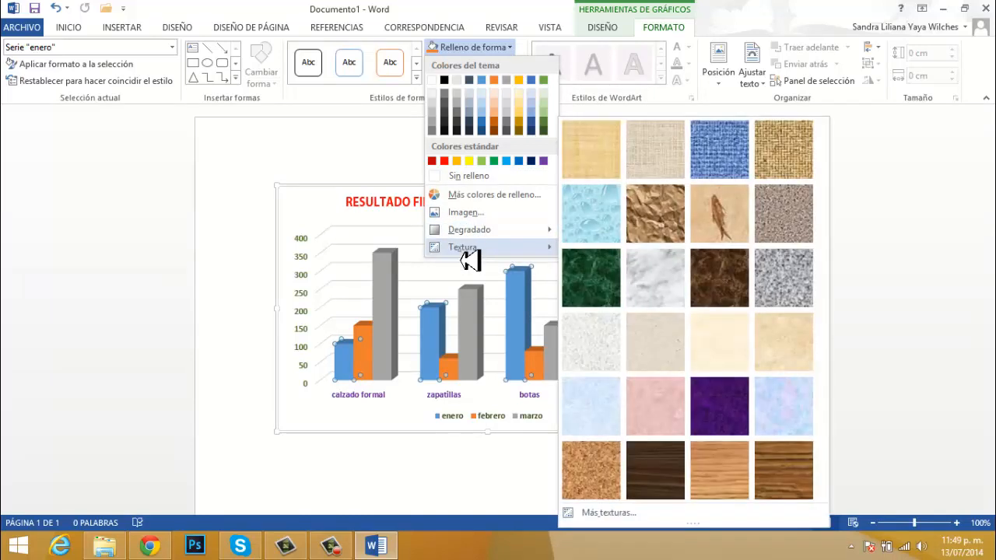
pyautogui.click(655, 469)
# Step: Fill the "febrero" data series with the leopard-print picture from a Bing image search for "TEXTURAS"
pyautogui.click(362, 346)
pyautogui.click(473, 46)
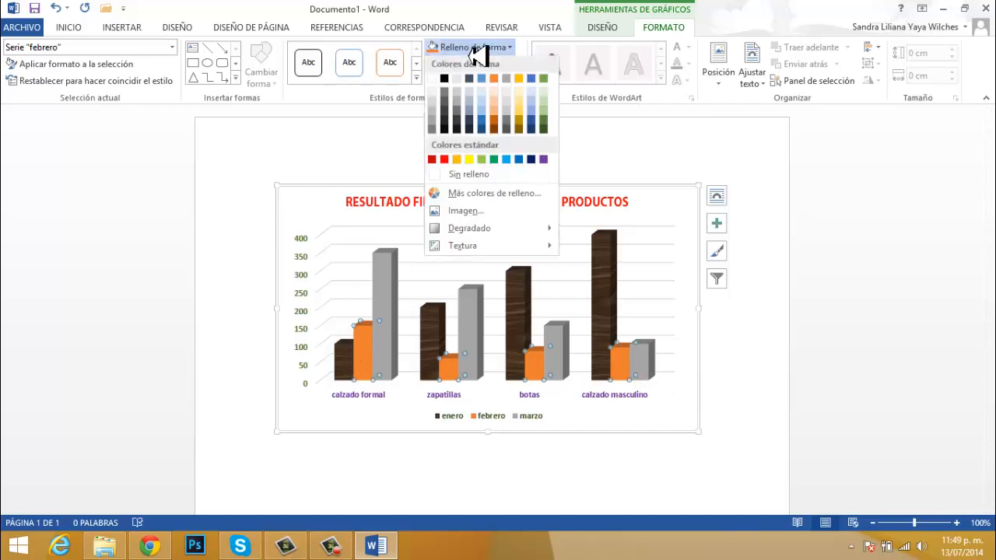
pyautogui.click(483, 215)
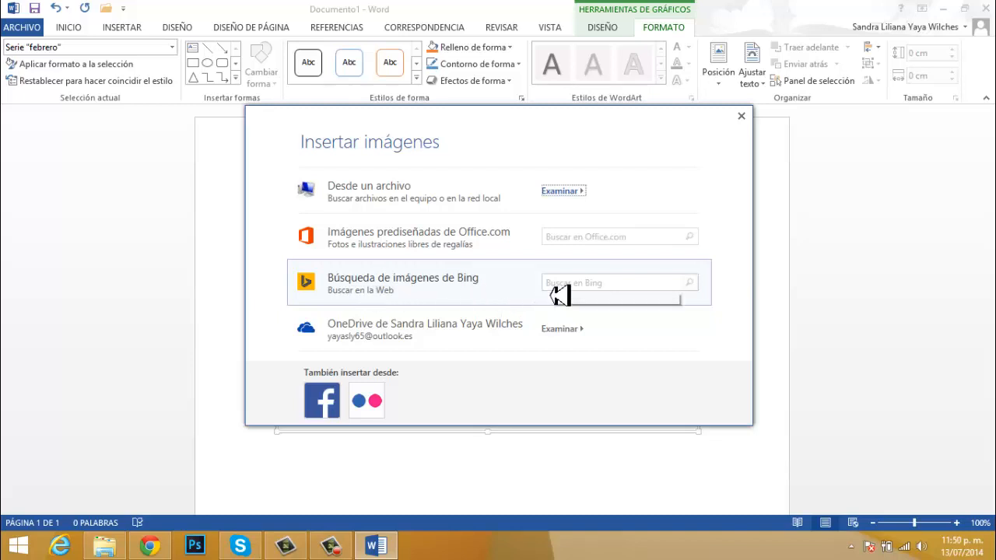
pyautogui.moveTo(473, 134); pyautogui.dragTo(865, 140)
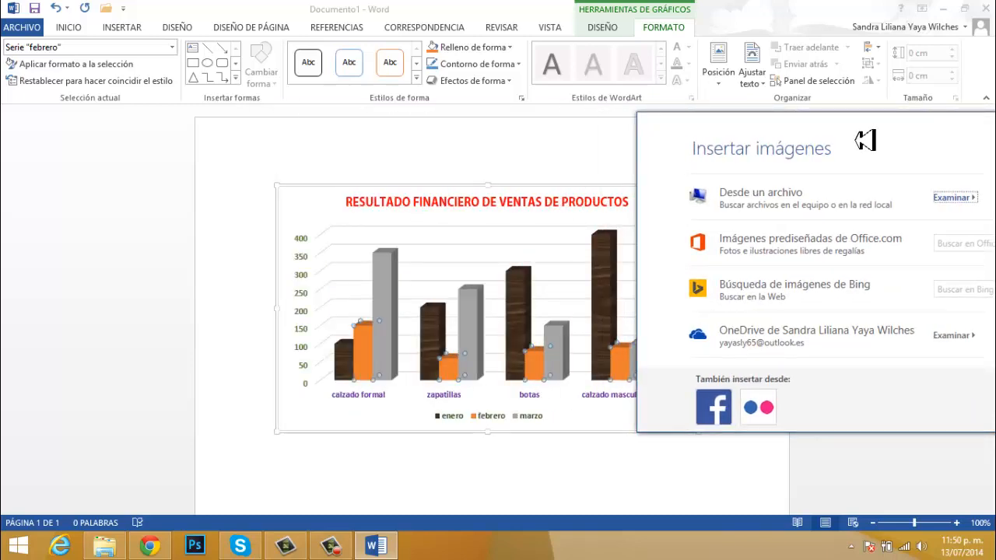
pyautogui.moveTo(864, 140); pyautogui.dragTo(415, 85)
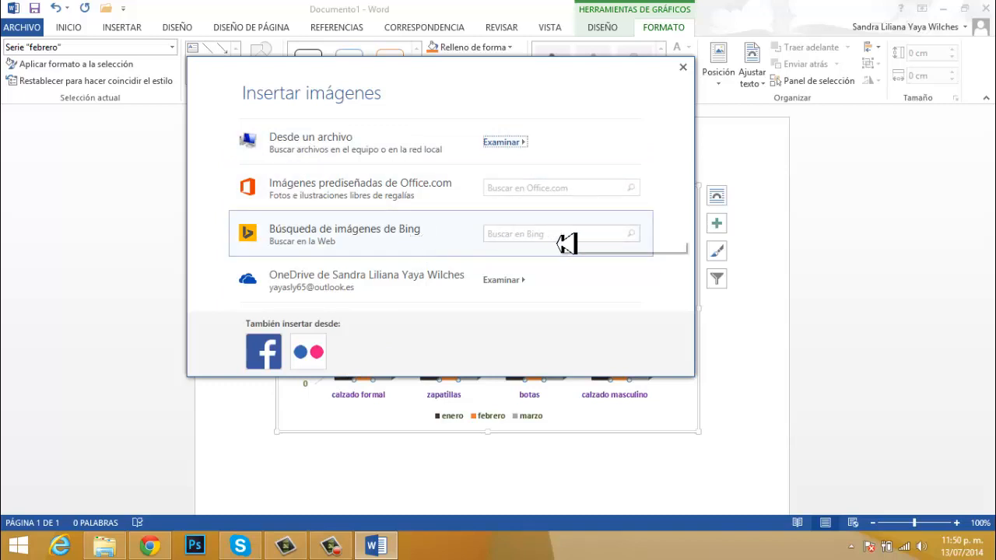
pyautogui.click(566, 241)
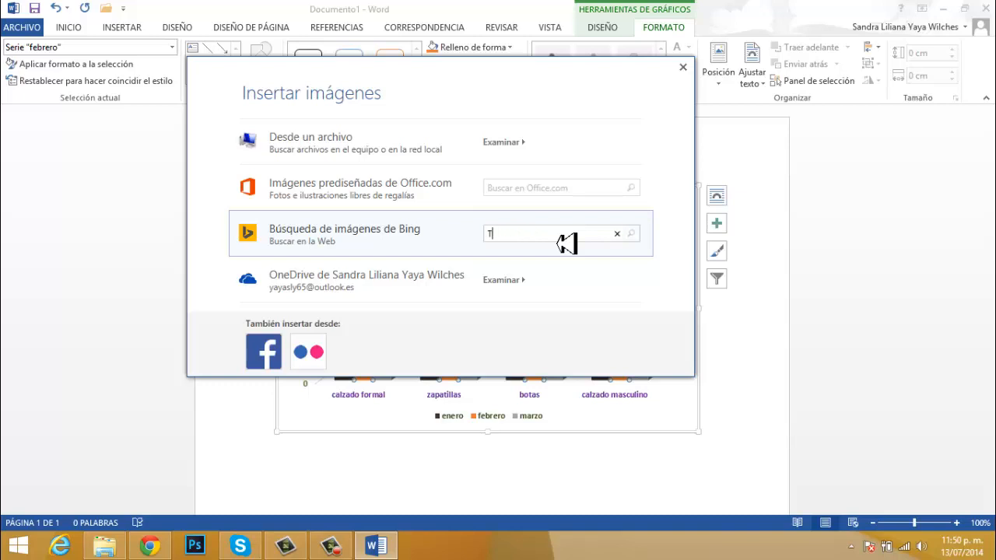
pyautogui.press('Return')
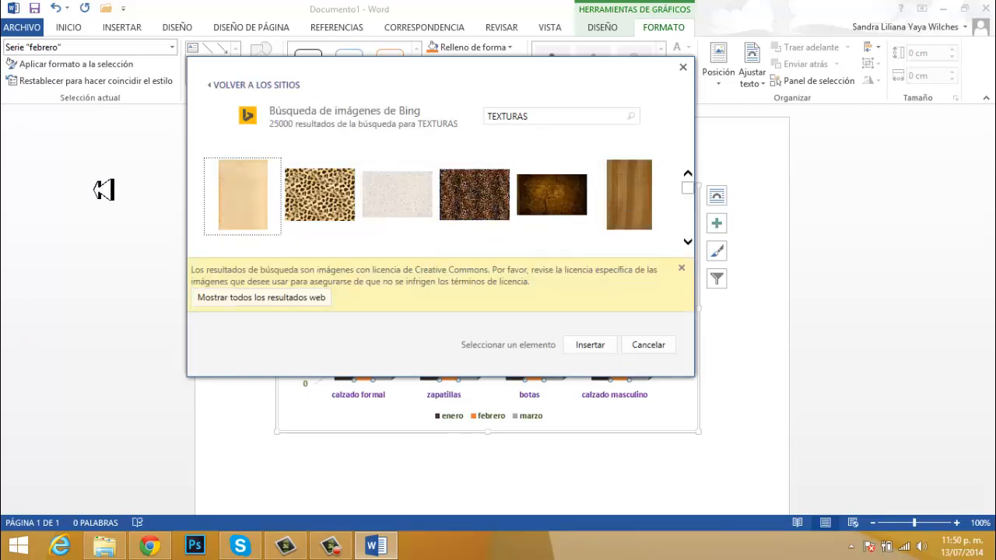
pyautogui.click(340, 210)
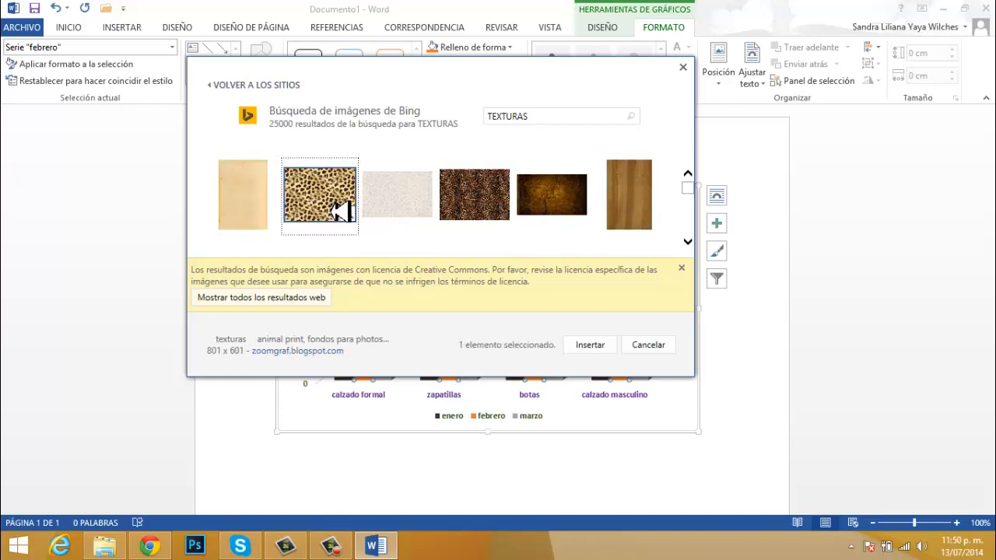
pyautogui.click(604, 350)
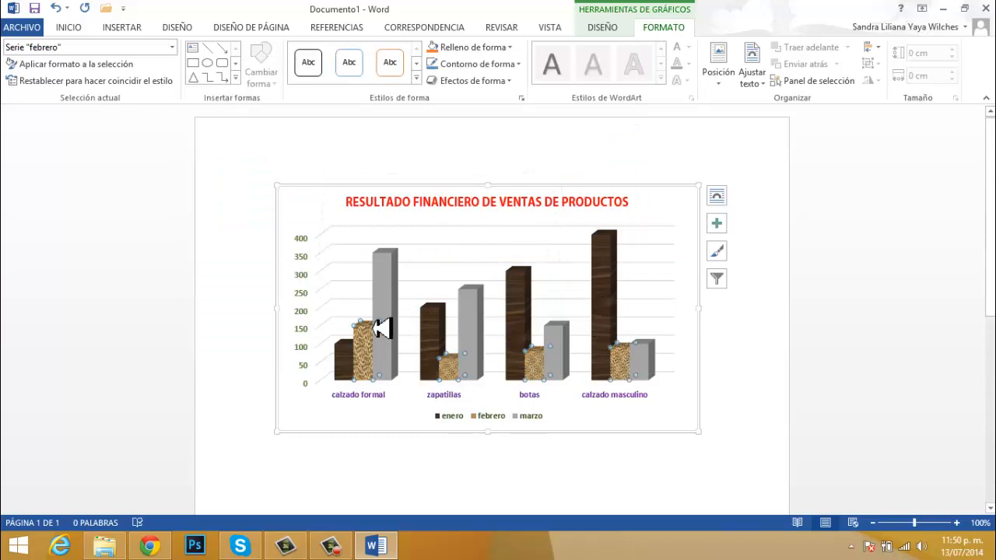
# Step: Open the additional gradient fill options for the "marzo" data series
pyautogui.click(387, 275)
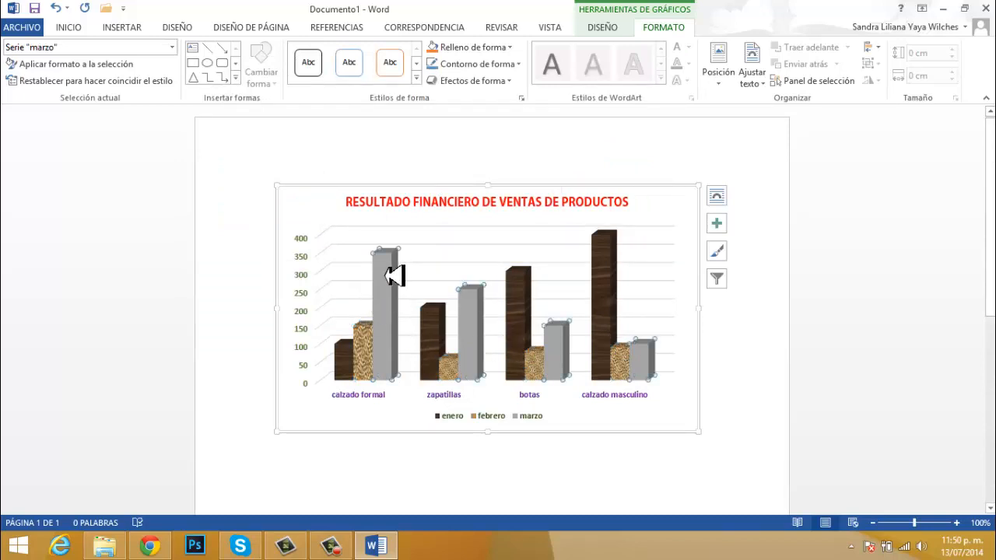
pyautogui.click(508, 47)
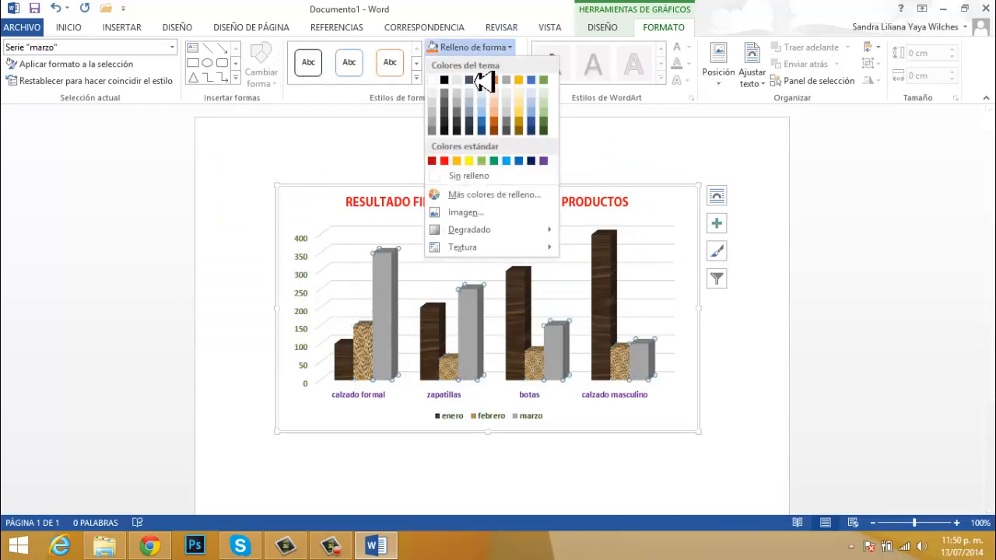
pyautogui.moveTo(469, 229)
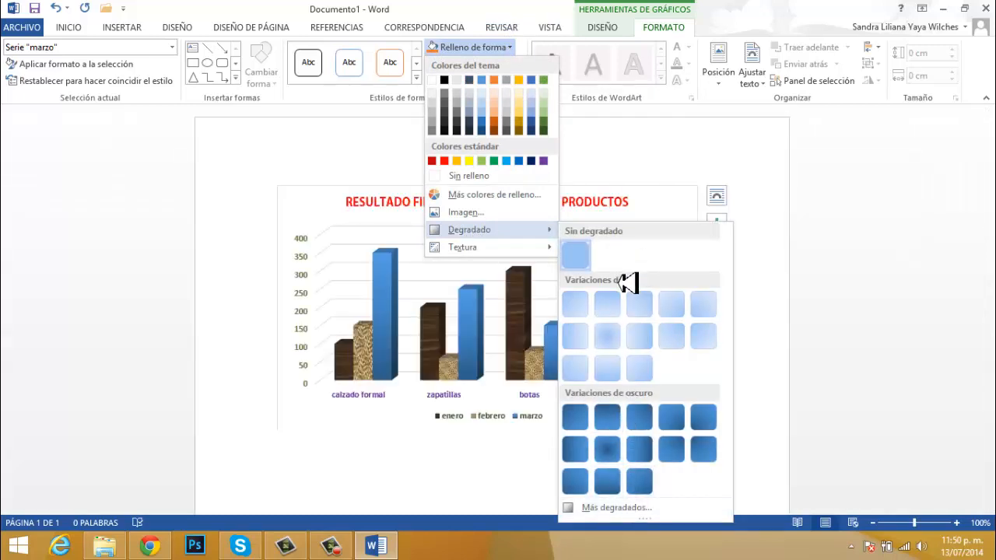
pyautogui.click(595, 509)
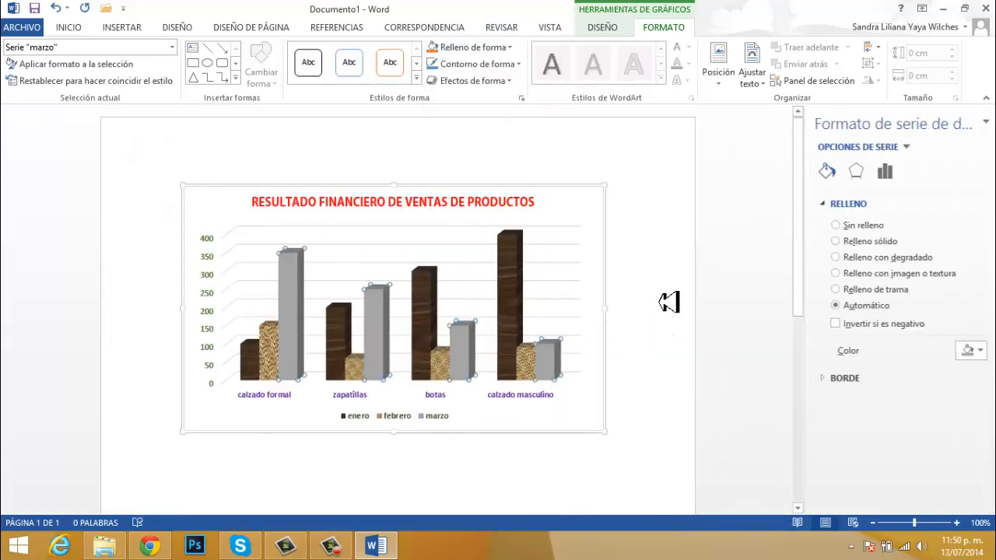